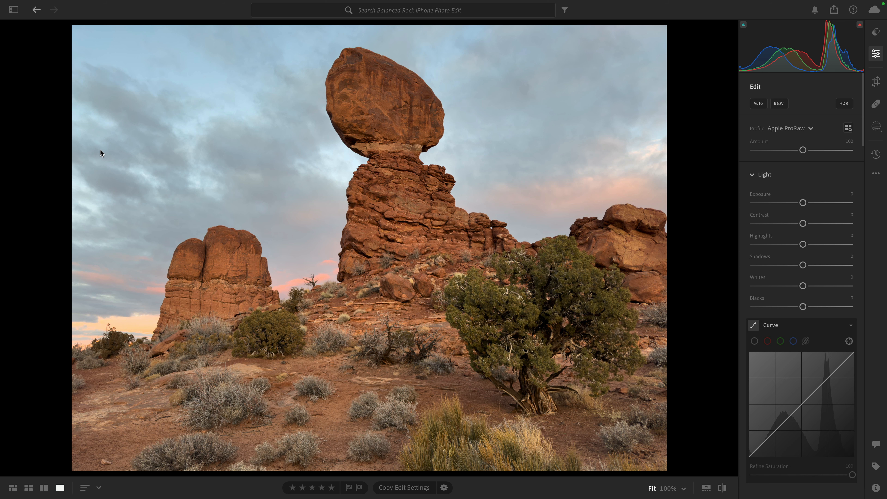
Step: Go through the album's photos to the unedited Balanced Rock shot with green junipers in the foreground
key("Right")
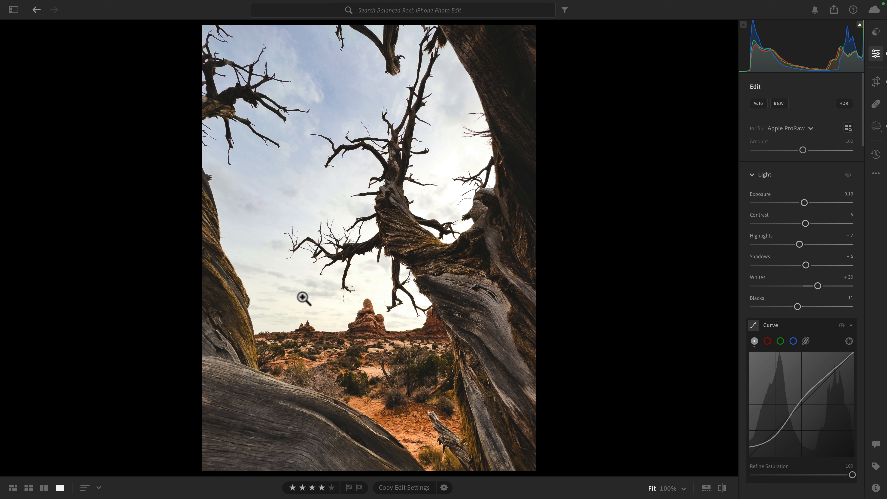
key("Right")
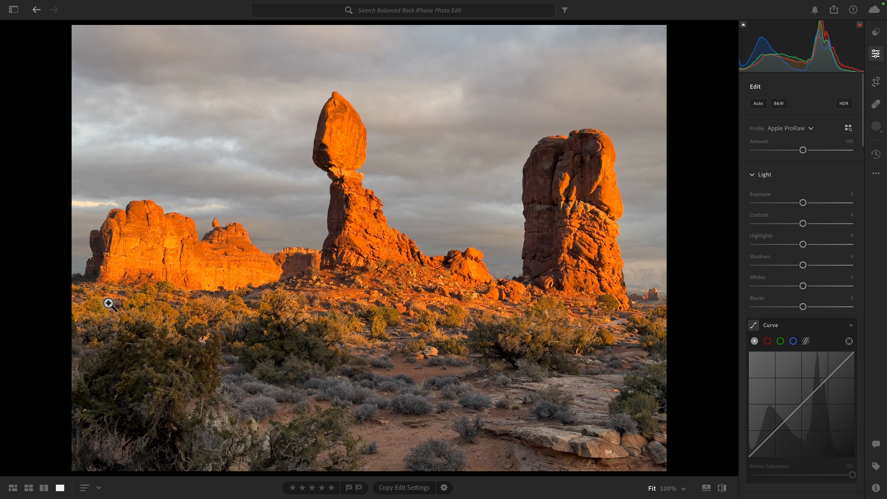
key("Right")
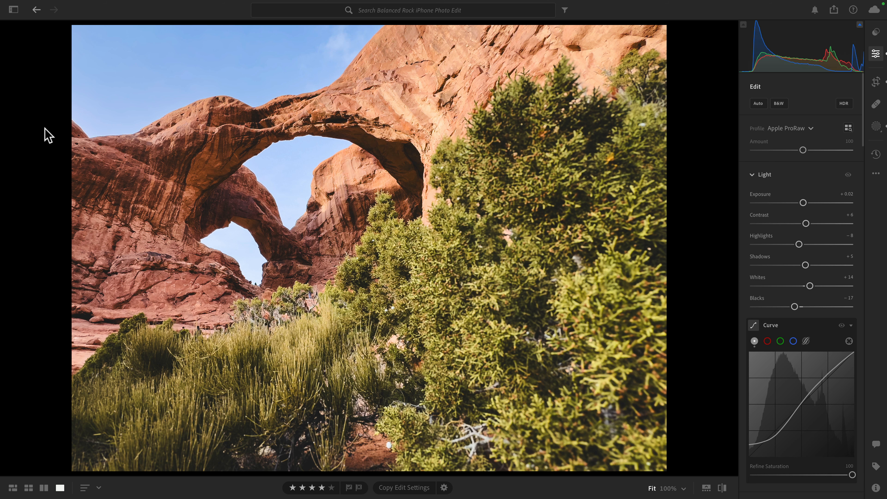
key("Right")
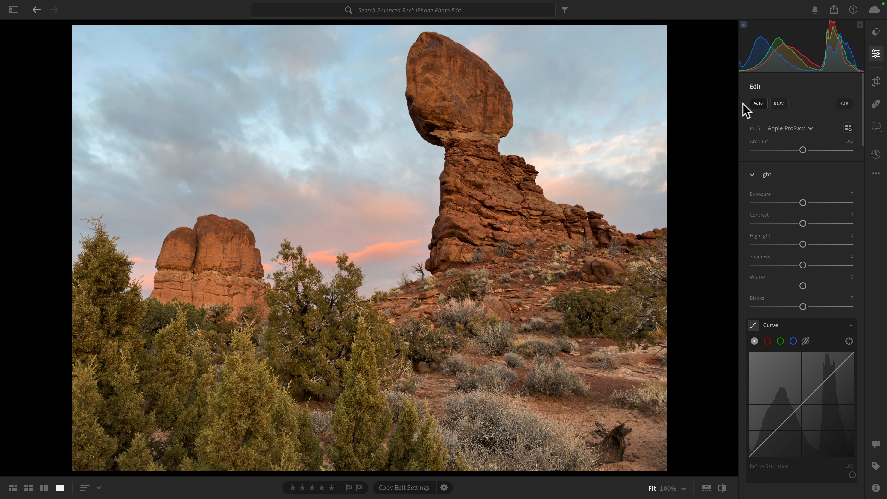
Step: Crop the photo inward from its bottom edge at the original aspect ratio and straighten it to -0.44
key("c")
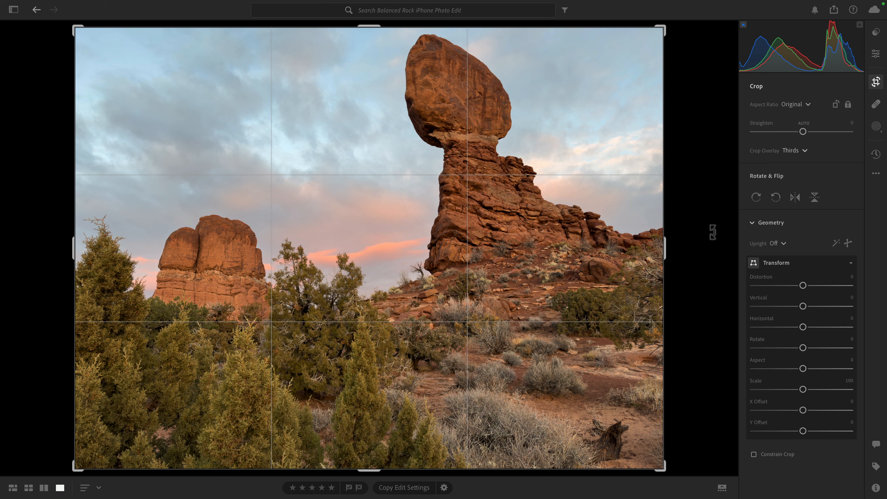
left_click_drag(800, 288, 800, 288)
left_click_drag(369, 468, 364, 436)
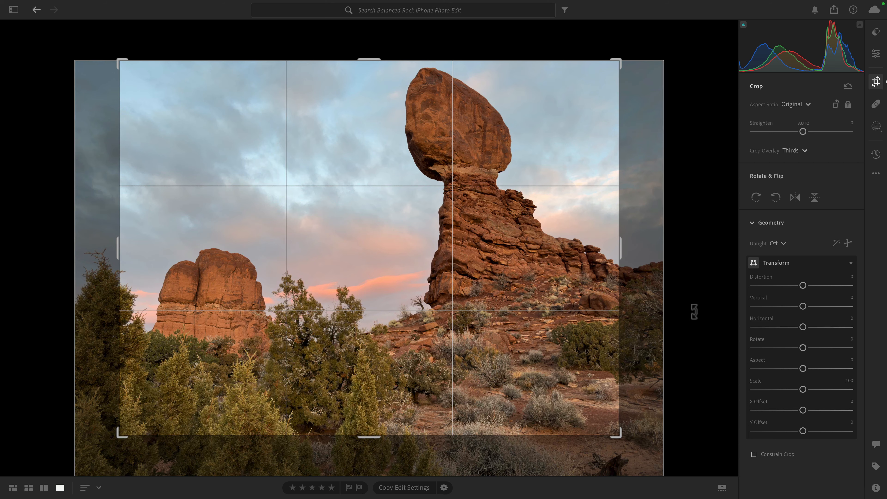
left_click_drag(649, 143, 649, 140)
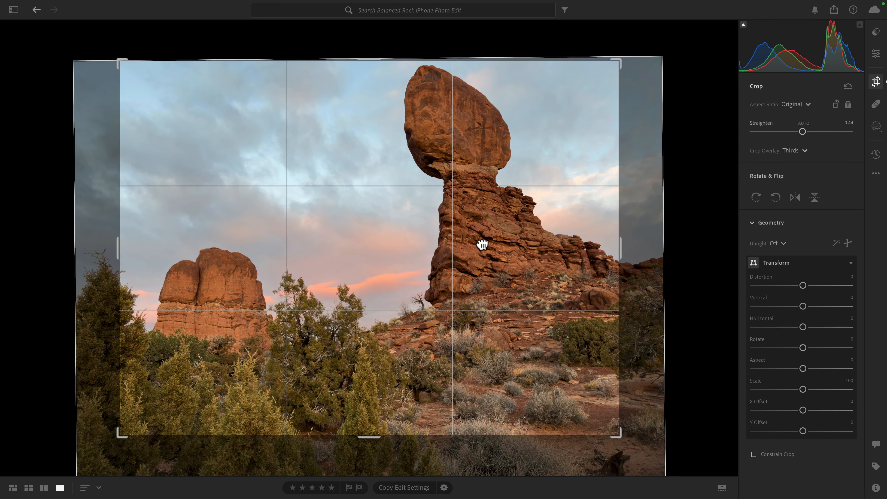
Step: Reposition the photo within the crop frame to balance the space around both rock formations, and apply the crop
left_click_drag(483, 244, 505, 242)
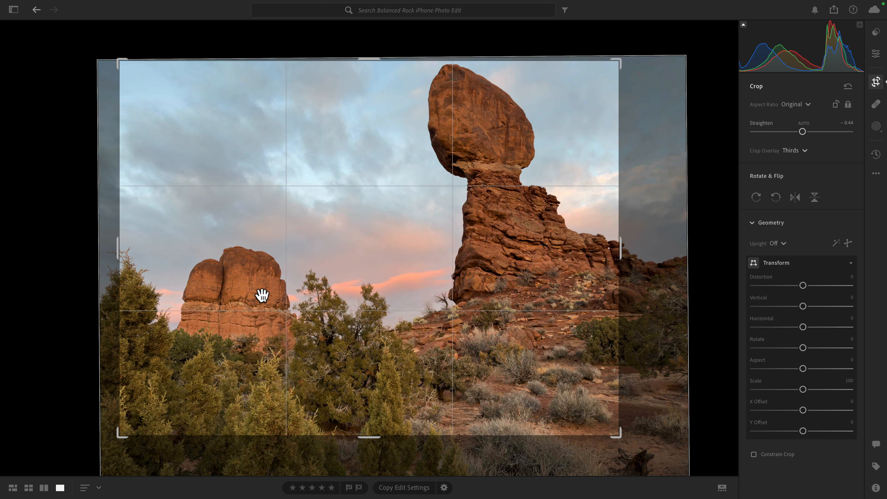
key("c")
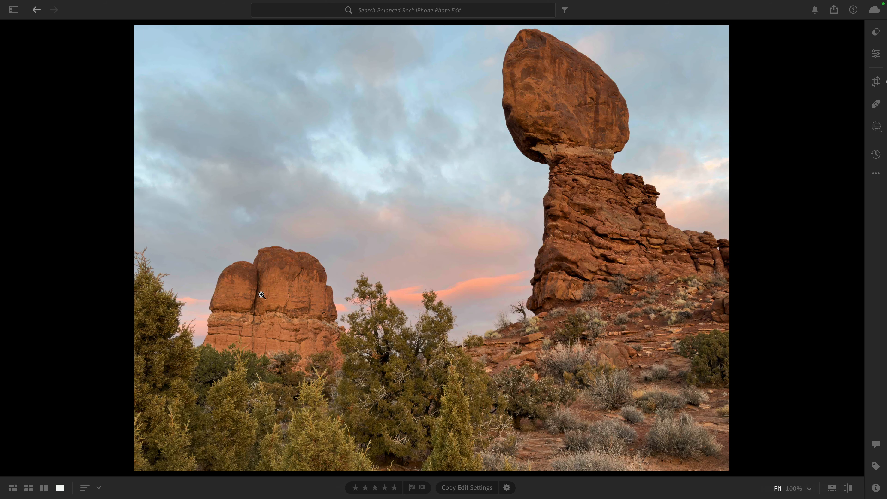
key("c")
left_click_drag(262, 296, 248, 293)
key("c")
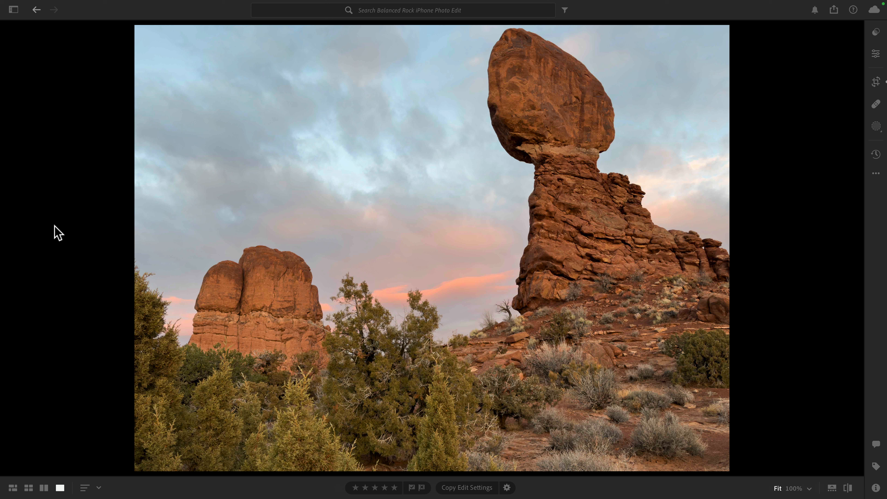
Step: Try the Adobe Landscape profile on the cropped photo and switch back to Apple ProRaw
left_click(870, 56)
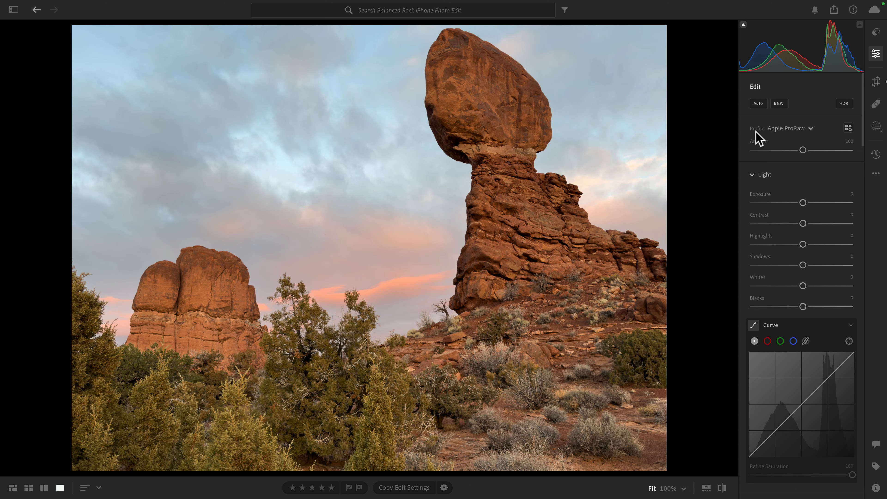
left_click(787, 129)
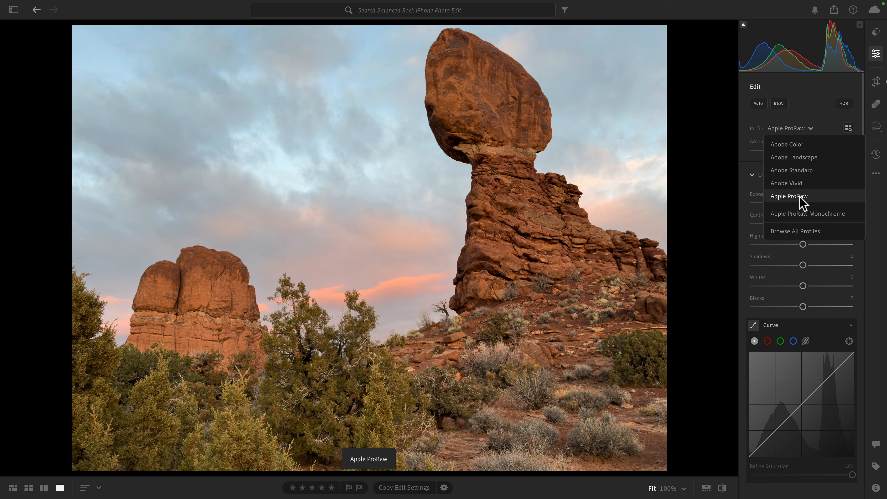
left_click(723, 194)
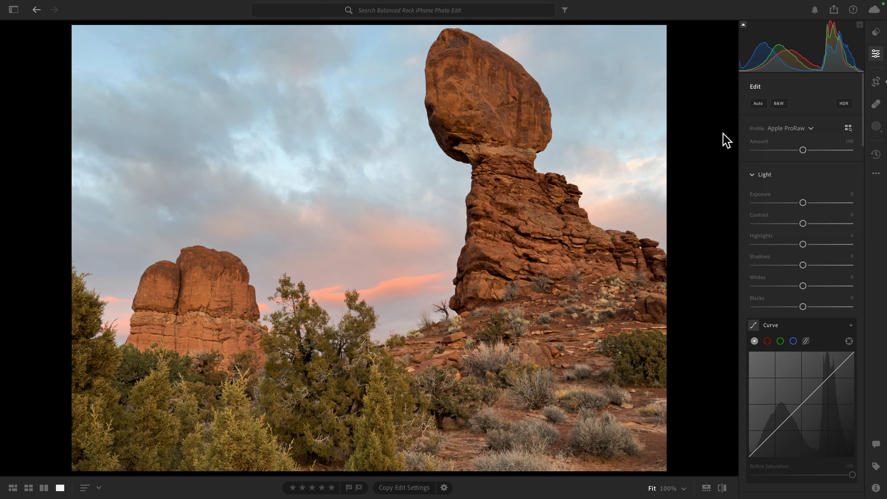
left_click(784, 129)
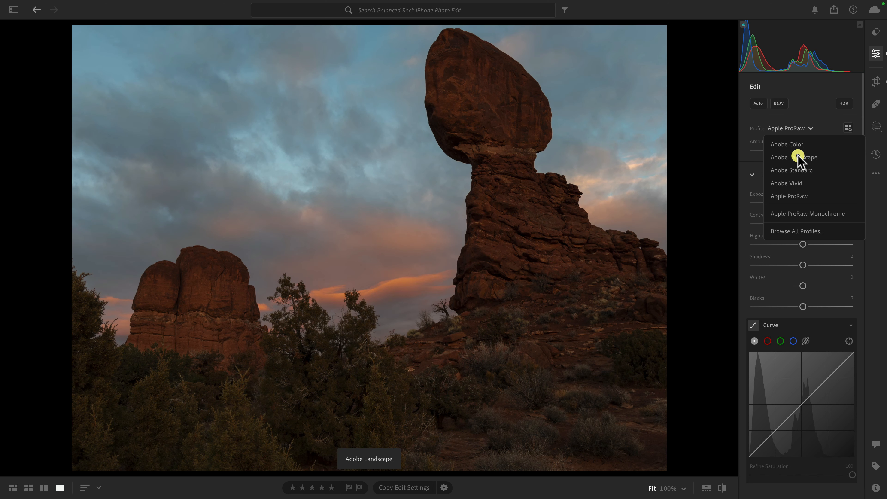
left_click(798, 156)
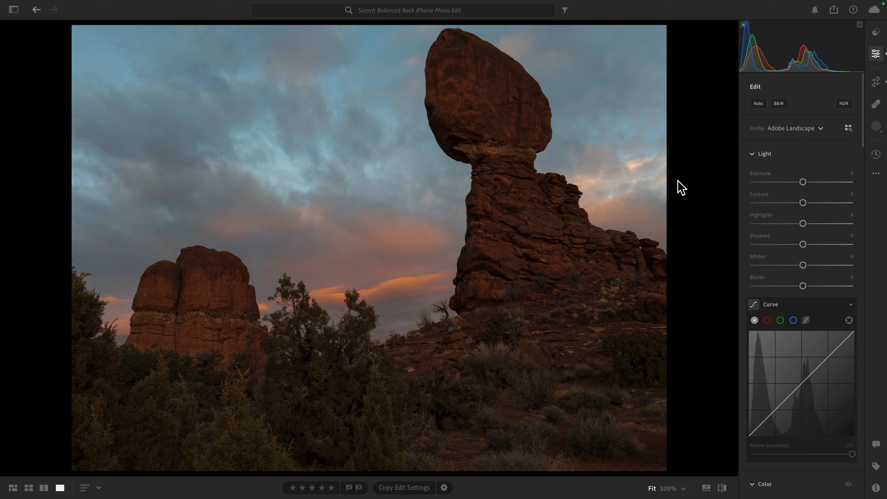
left_click(793, 129)
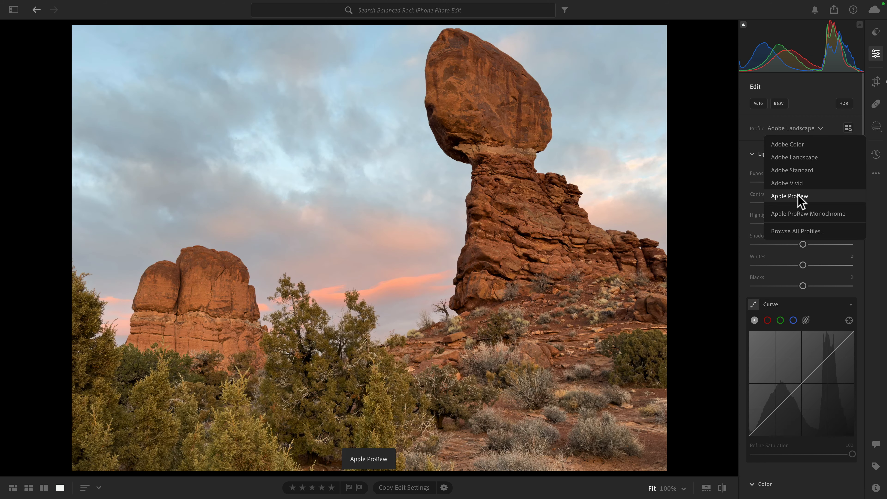
left_click(798, 197)
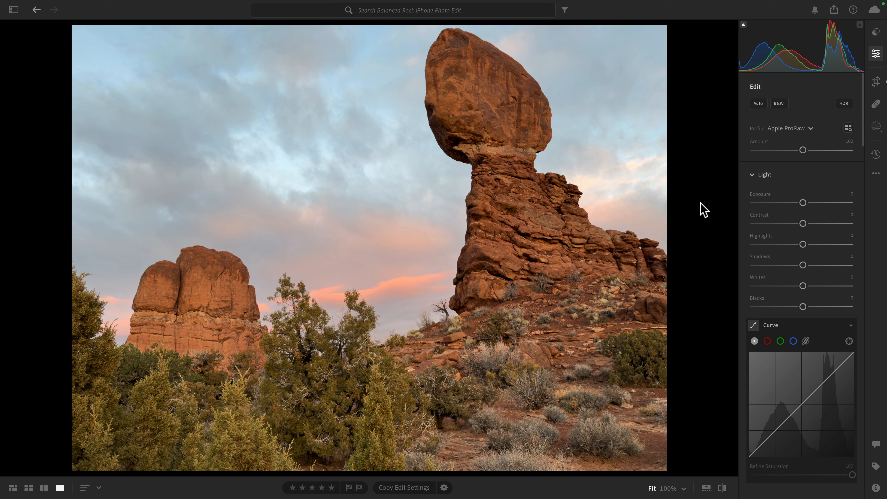
Step: Set a custom white balance by sampling the grey clouds in the upper-left part of the sky
scroll(763, 206, "down", 10)
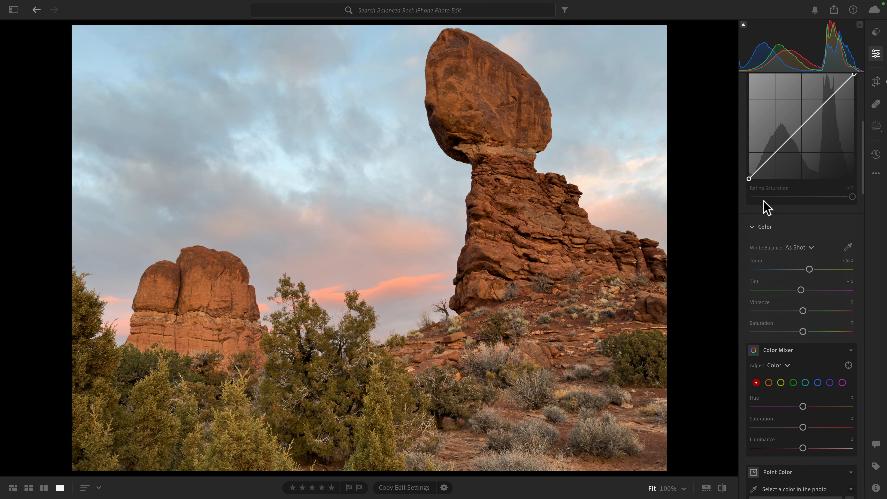
left_click(848, 248)
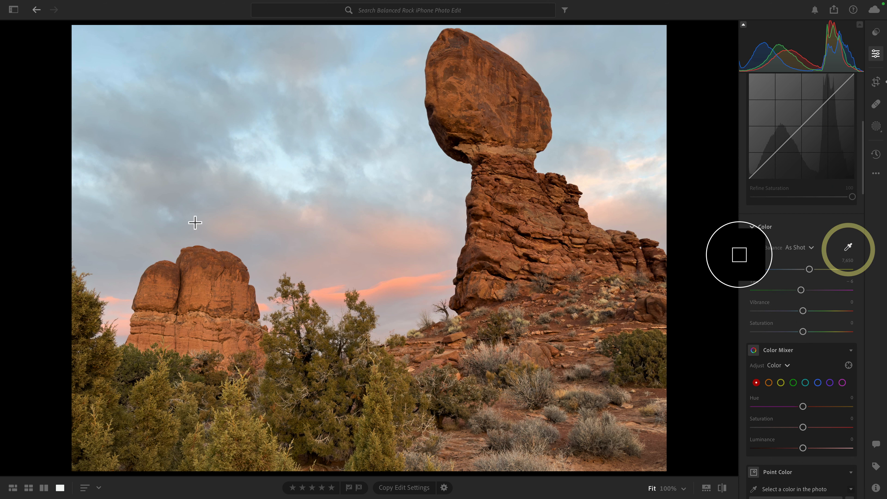
left_click(193, 111)
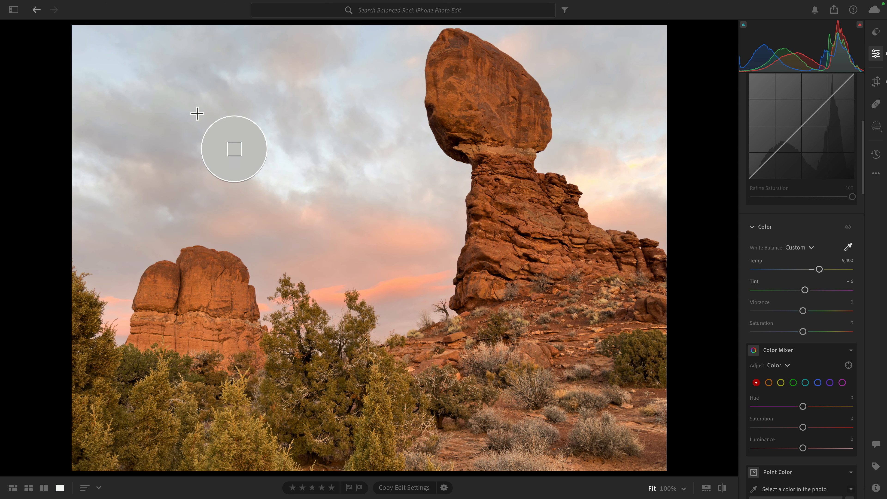
key("w")
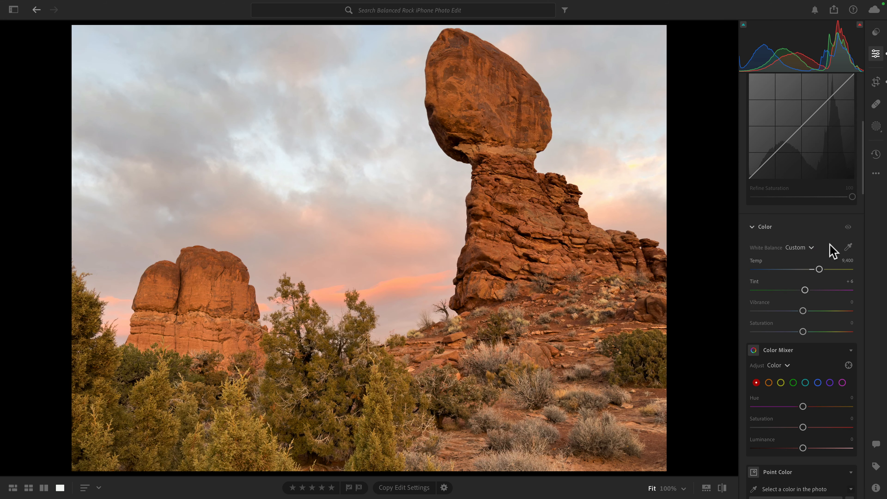
Step: Look through the color controls down to Color Calibration and check the option that displays that section
scroll(833, 249, "down", 5)
scroll(832, 249, "down", 10)
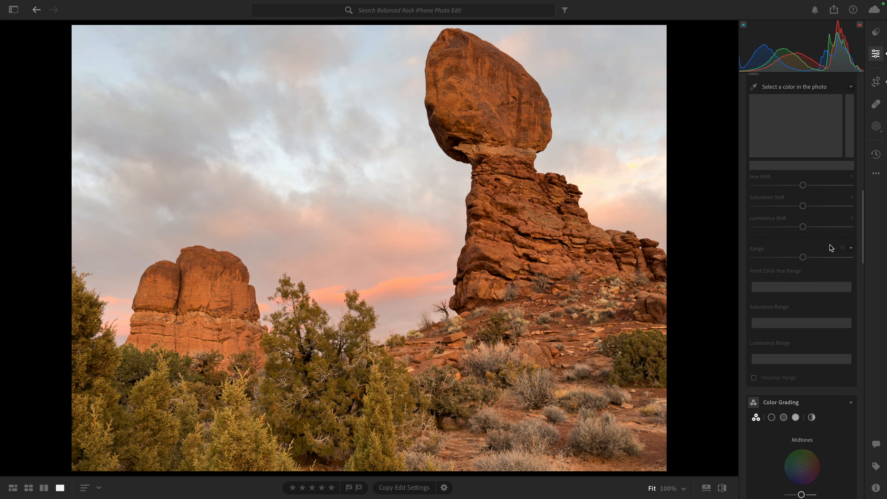
scroll(831, 248, "down", 5)
scroll(828, 244, "up", 8)
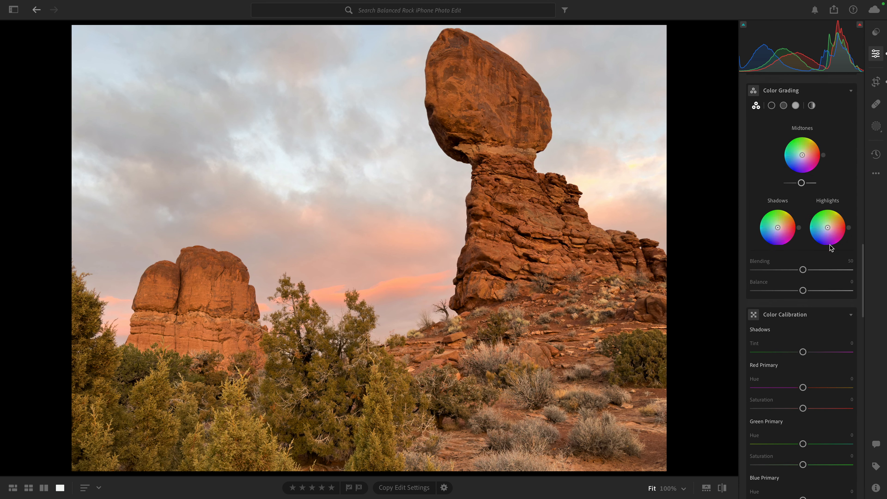
scroll(771, 170, "down", 6)
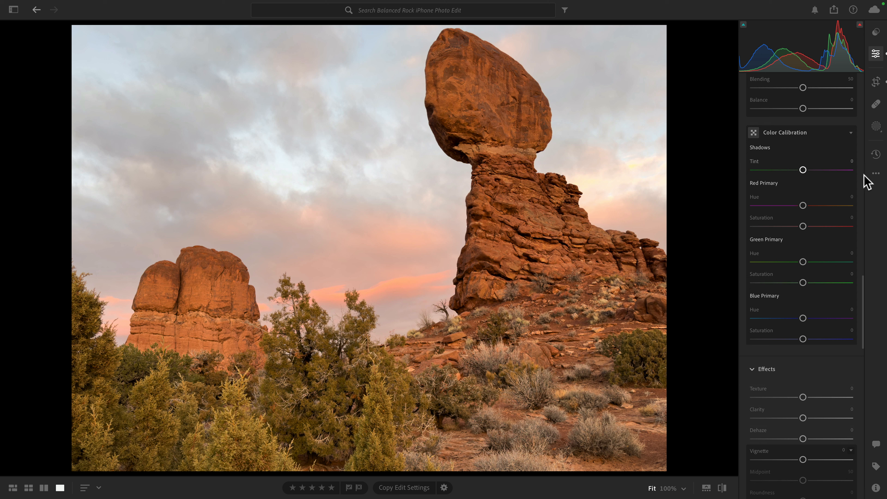
left_click(877, 174)
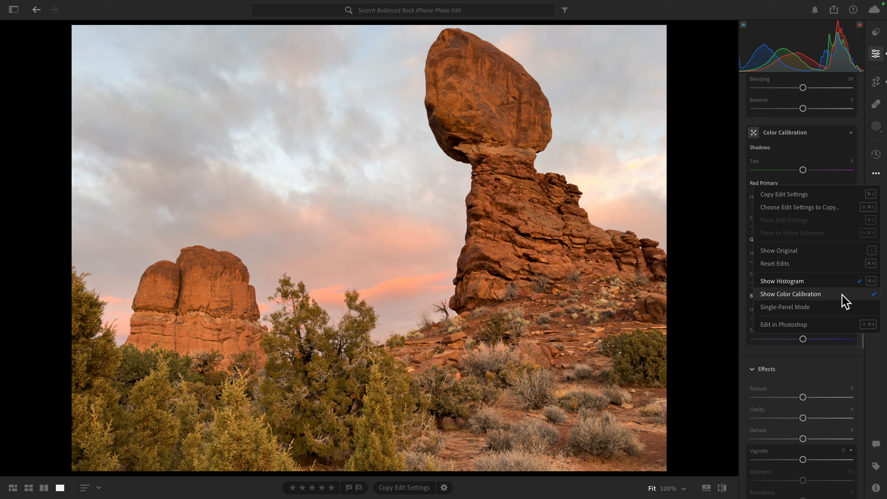
left_click(881, 363)
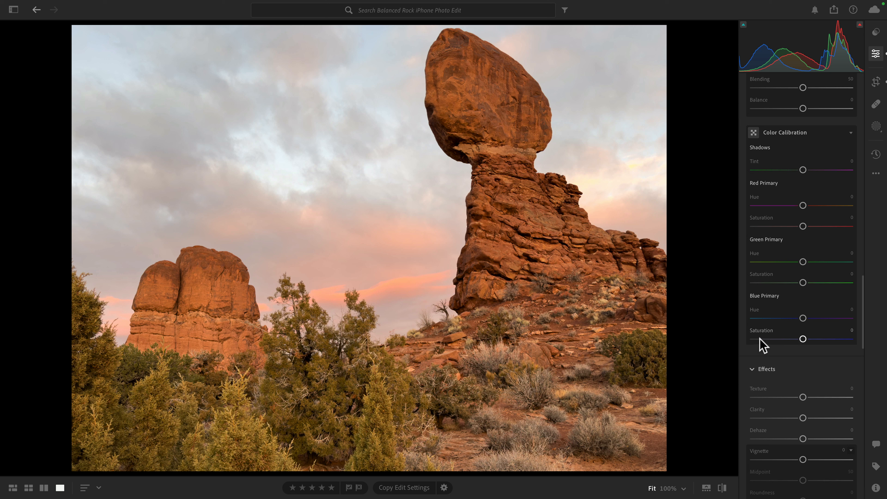
Step: Test the Blue Primary saturation in Color Calibration up to +100 and settle on a moderate value above +35
left_click_drag(803, 339, 858, 339)
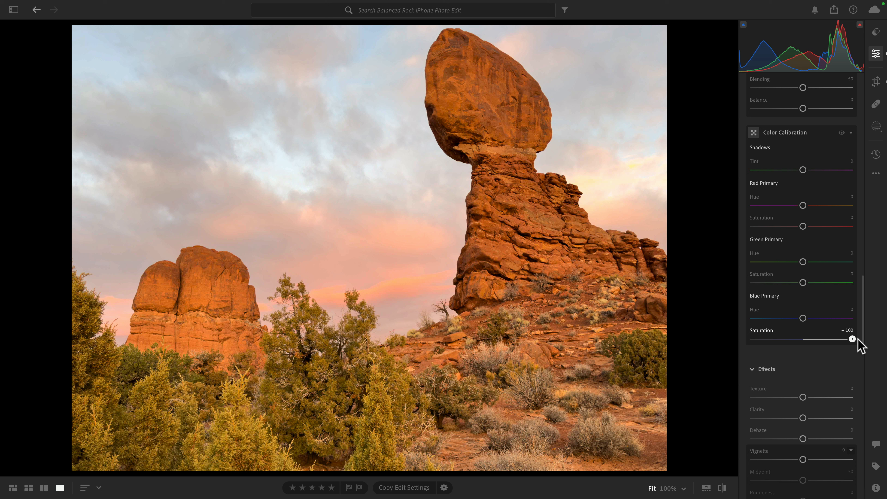
left_click_drag(858, 339, 833, 341)
left_click_drag(813, 339, 820, 339)
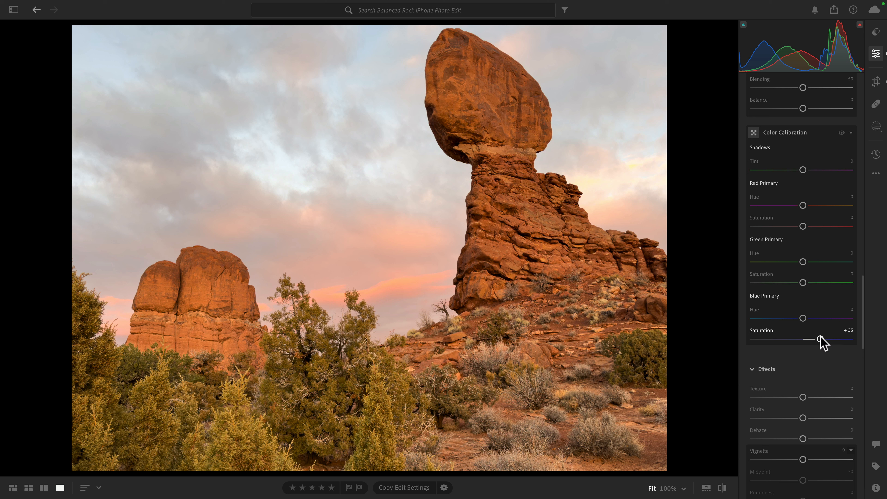
left_click_drag(821, 339, 830, 336)
Step: Open the masking tools for the Balanced Rock photo
scroll(831, 341, "down", 15)
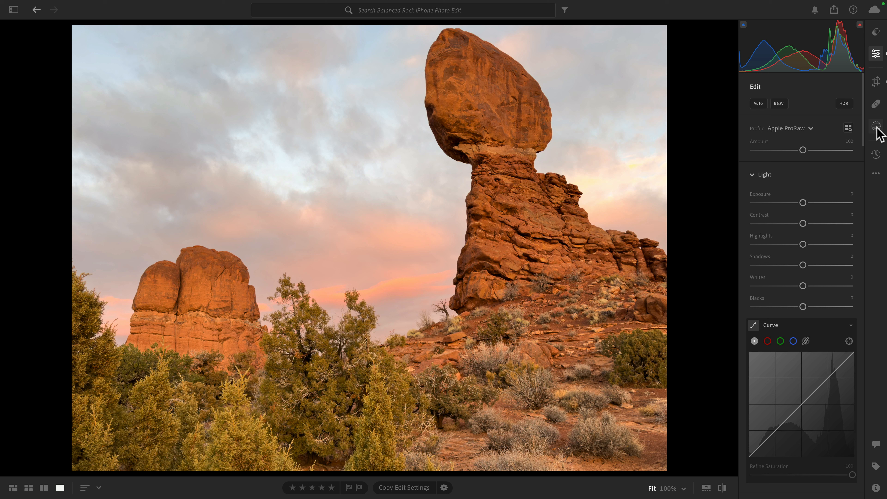
left_click(877, 130)
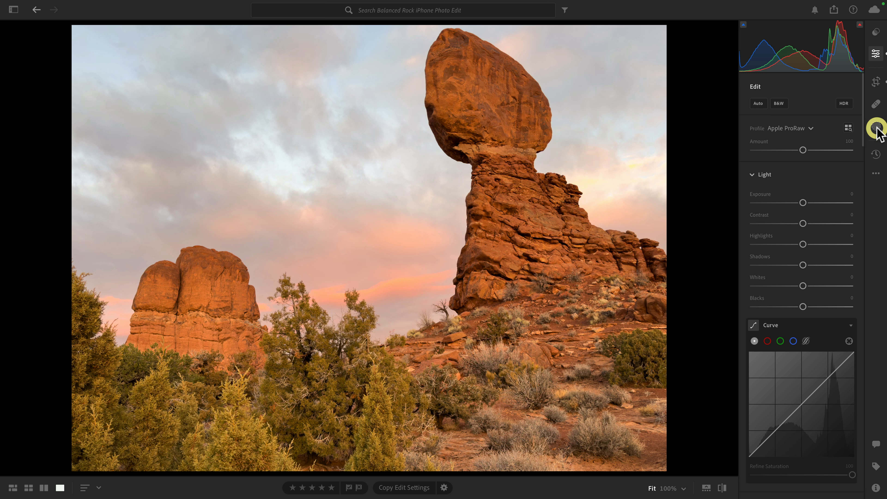
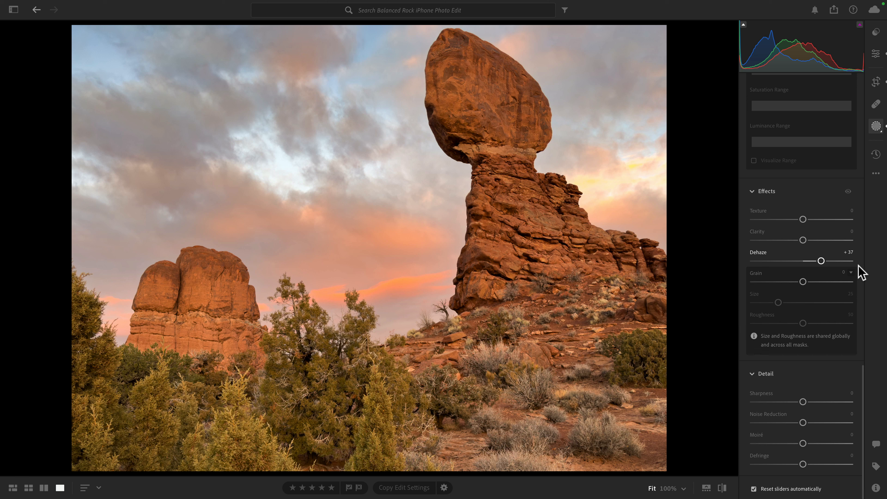
Step: Compare the photo with the sky mask's Effects adjustments turned off and on, leaving them on
left_click(848, 192)
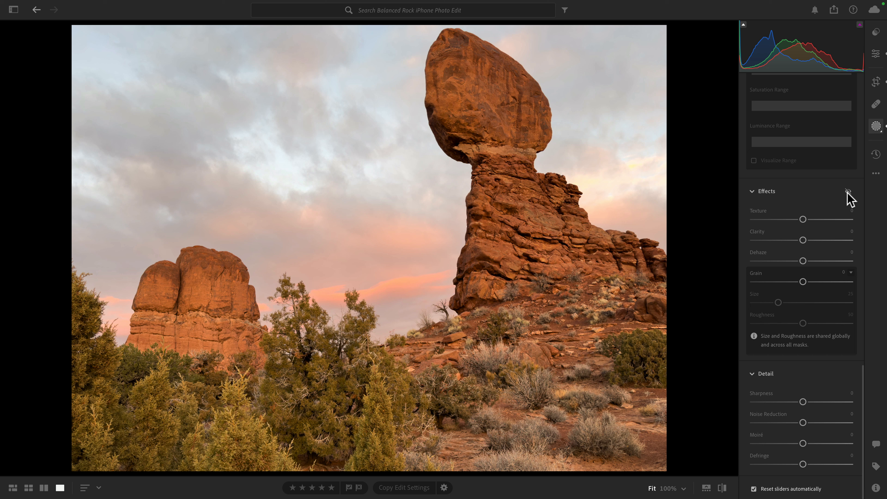
left_click(849, 192)
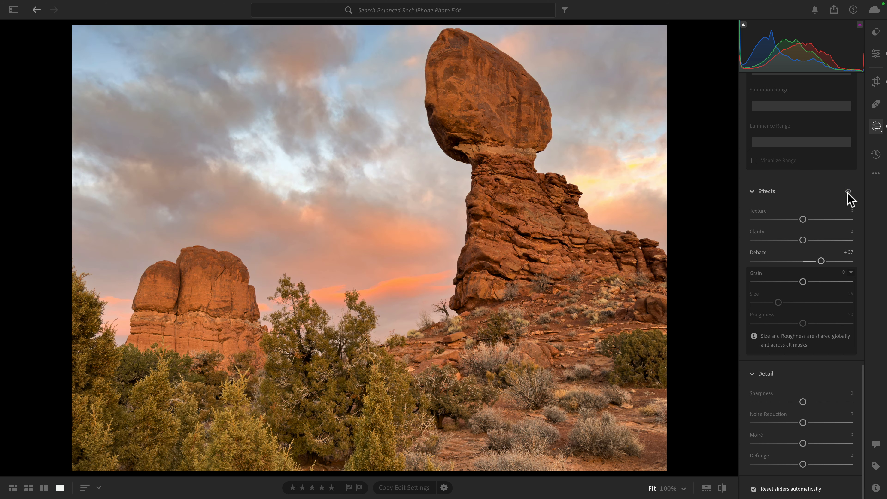
scroll(820, 208, "up", 5)
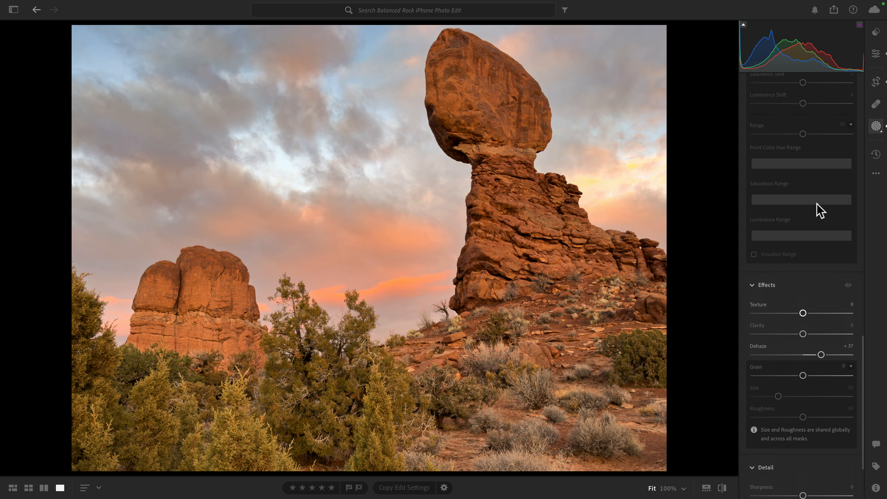
scroll(820, 210, "up", 8)
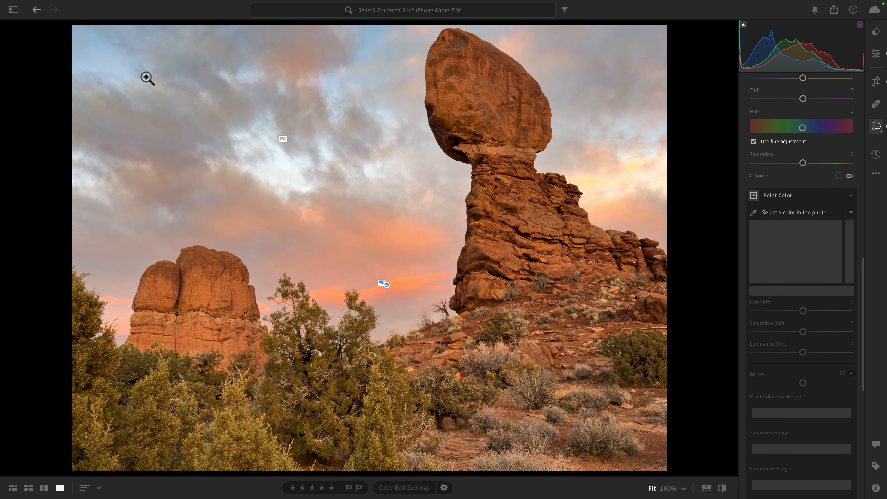
Step: Sample the blue at the sky's upper left with Point Color in the sky mask and turn on Visualize Range
left_click(754, 213)
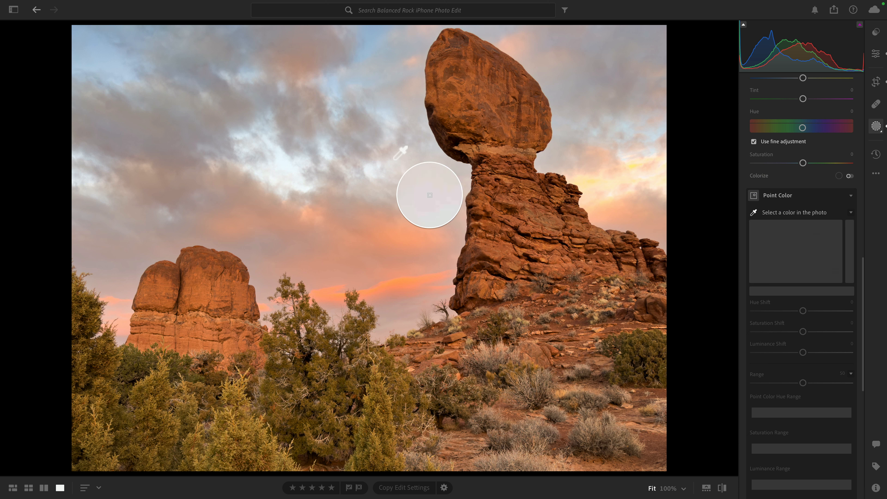
left_click(115, 68)
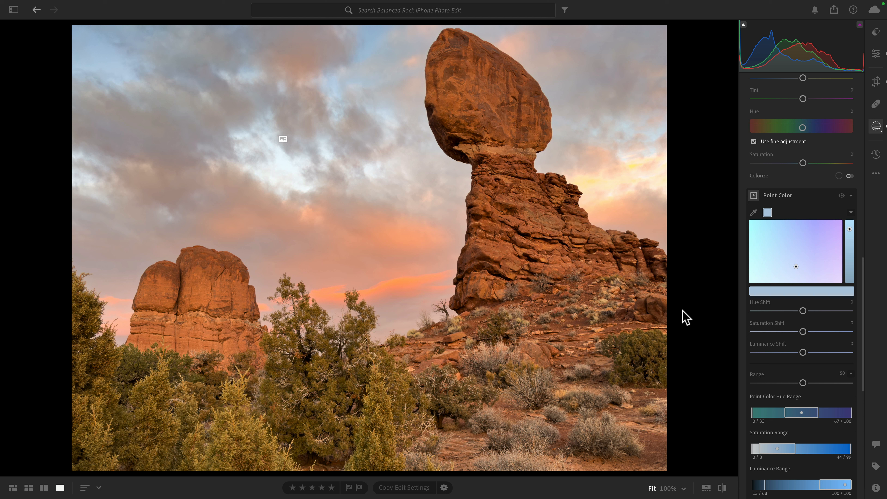
scroll(826, 377, "down", 3)
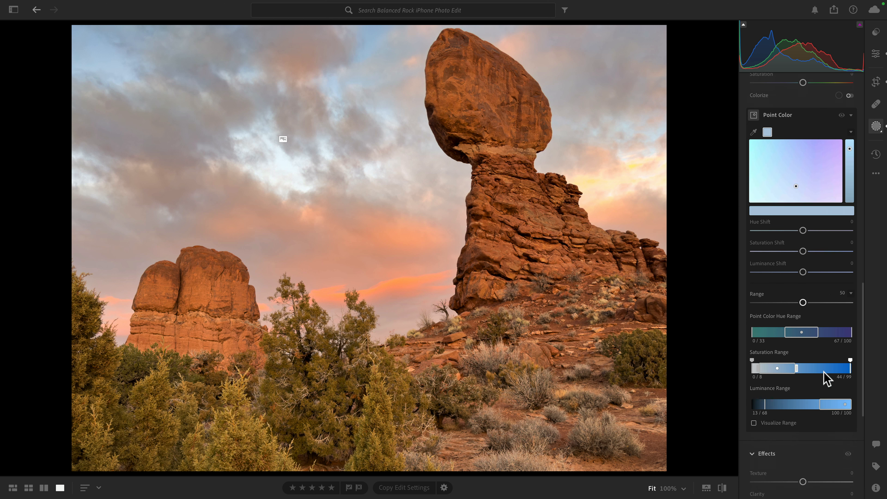
left_click(776, 424)
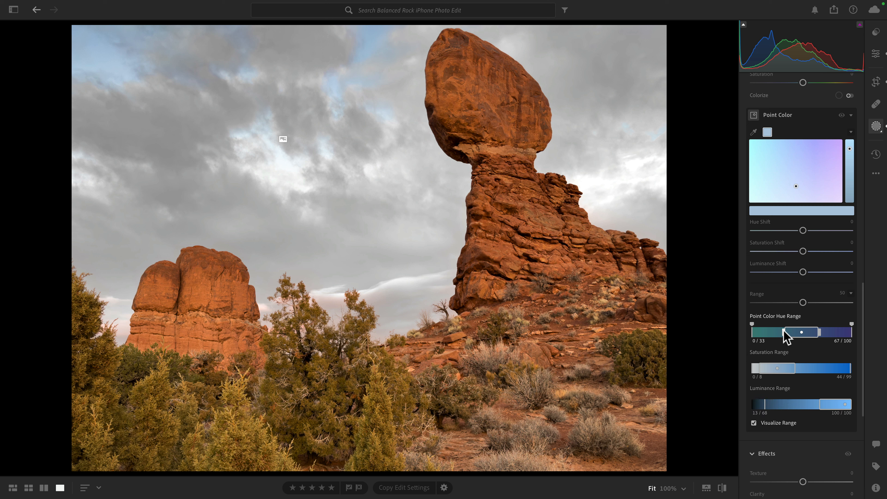
Step: Widen the sampled blue's hue range to 26–75 and saturation range up to 71, with Hue Shift +45 and Saturation Shift +28
left_click_drag(785, 337, 826, 334)
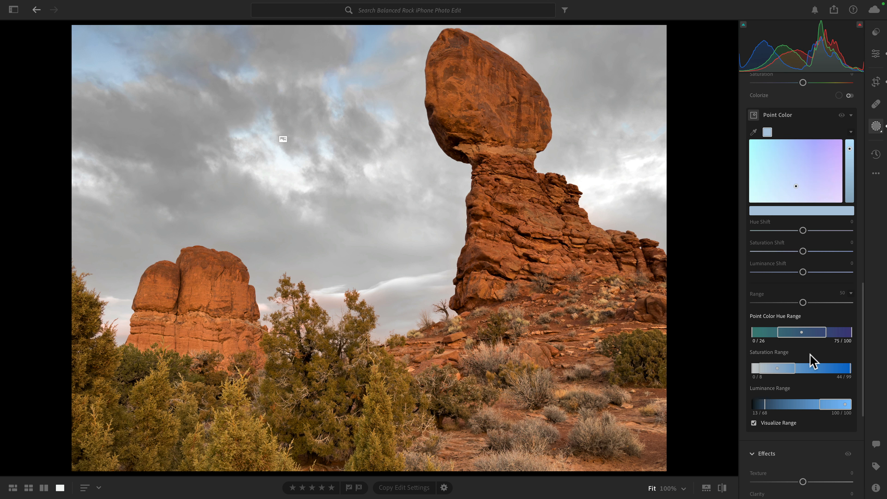
left_click_drag(797, 368, 824, 367)
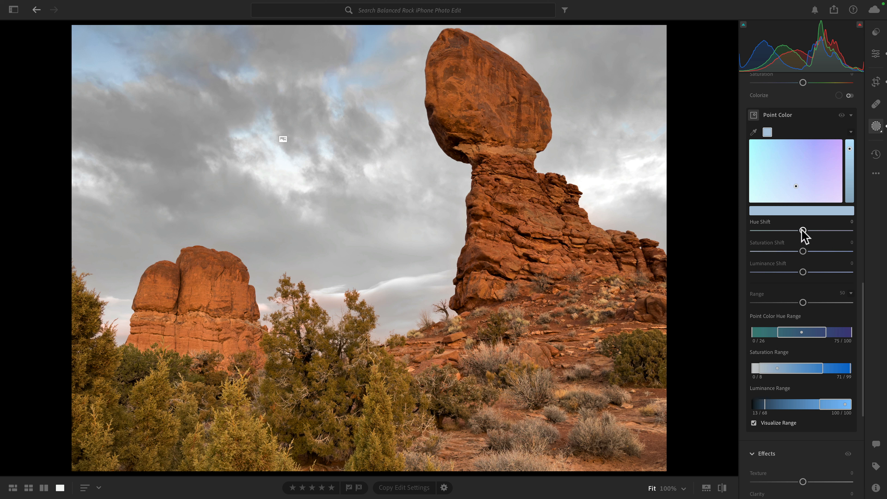
left_click_drag(802, 231, 817, 252)
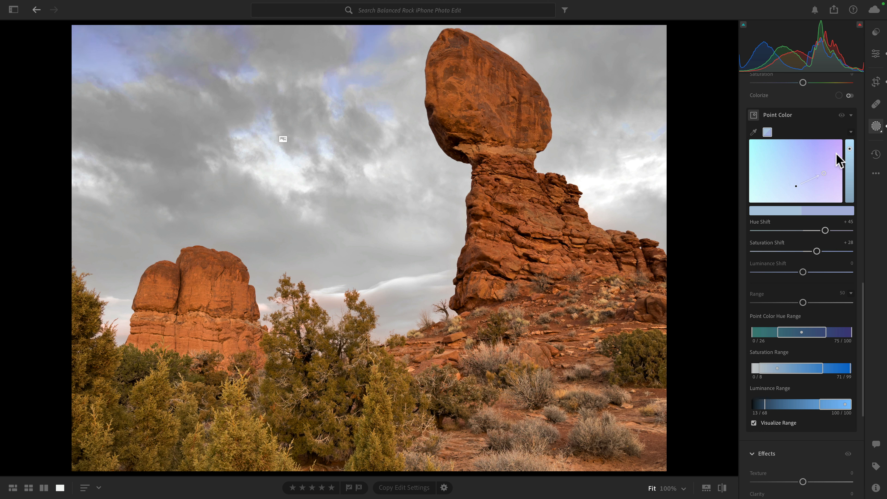
Step: Compare the photo with Point Color turned off and on, leaving it on, and turn off Visualize Range
left_click(842, 115)
left_click(843, 116)
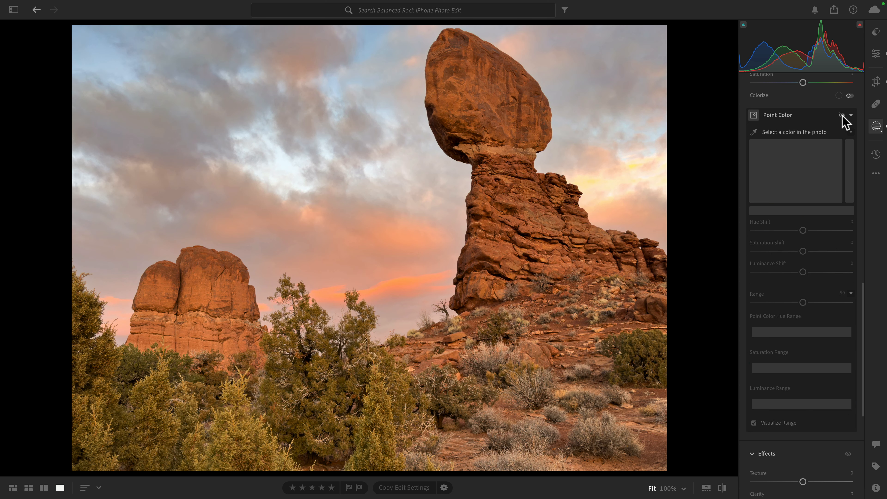
left_click(842, 115)
left_click(842, 115)
left_click(841, 115)
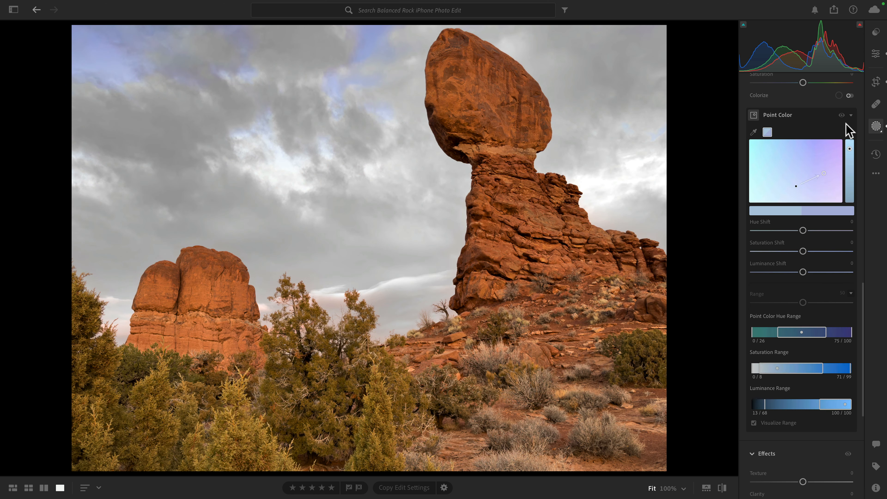
left_click(842, 116)
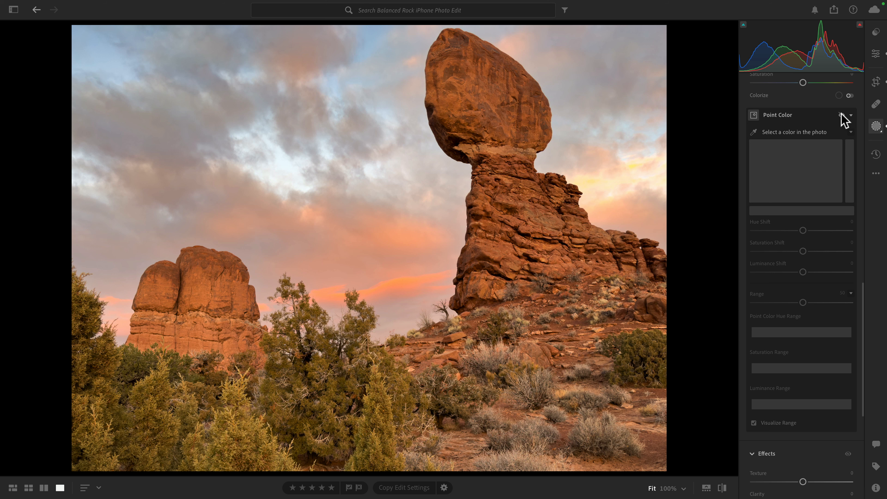
left_click(842, 115)
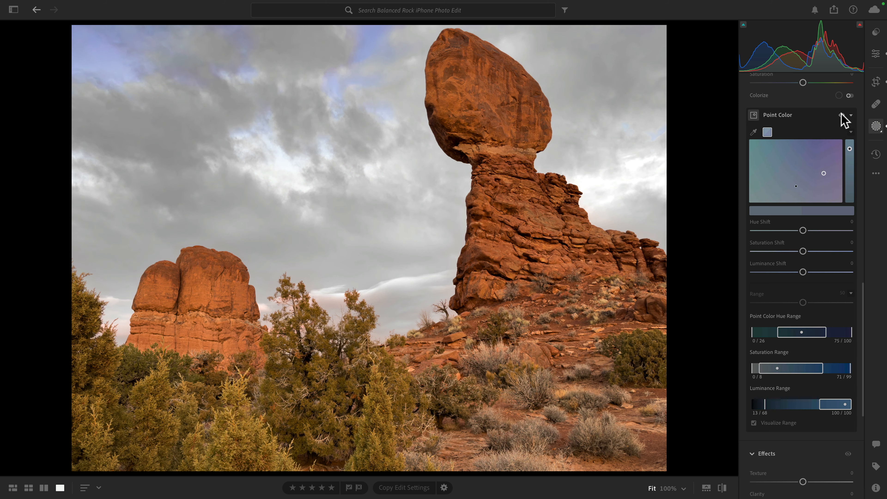
left_click(754, 422)
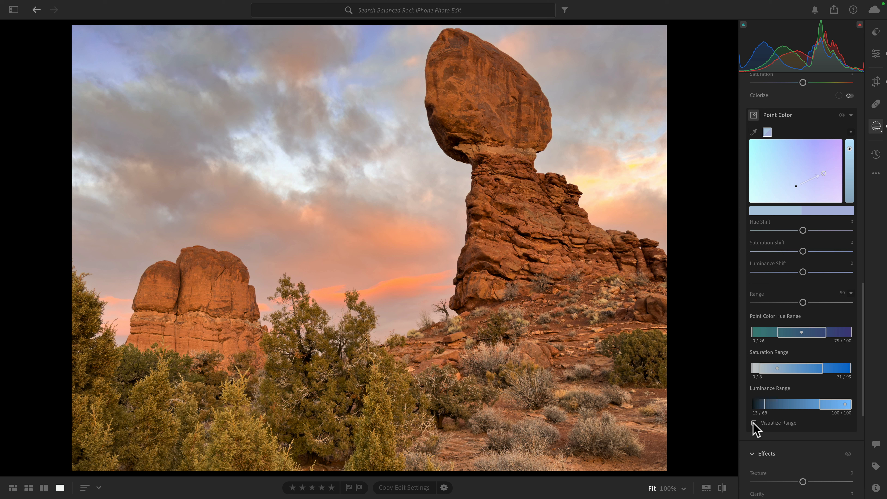
Step: Duplicate and invert the Better Sky Mask and rename the copy as Foreground Mask
scroll(782, 341, "up", 15)
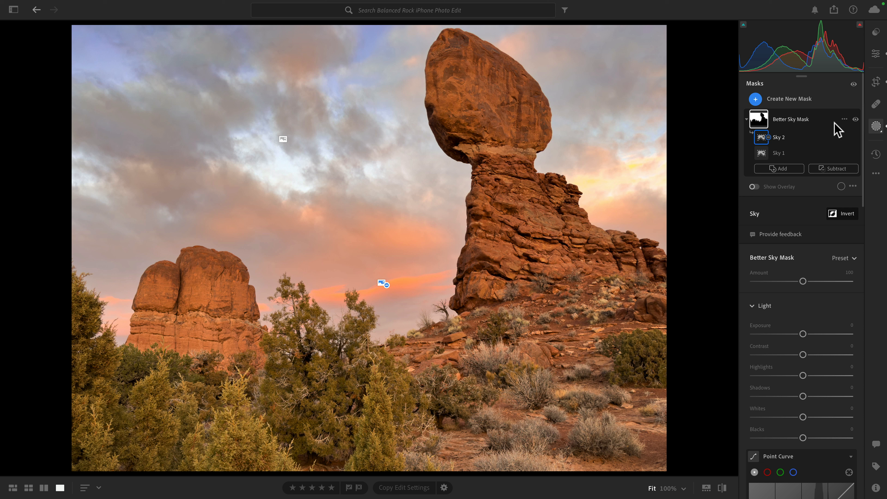
left_click(844, 119)
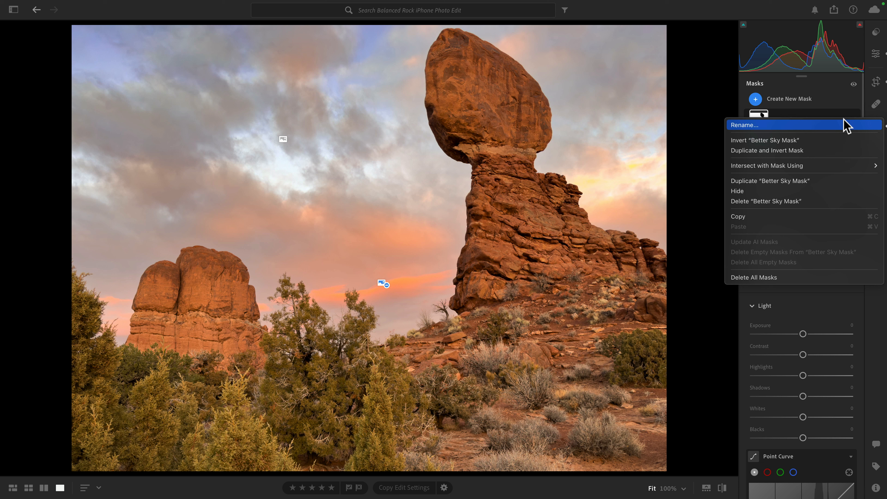
left_click(819, 150)
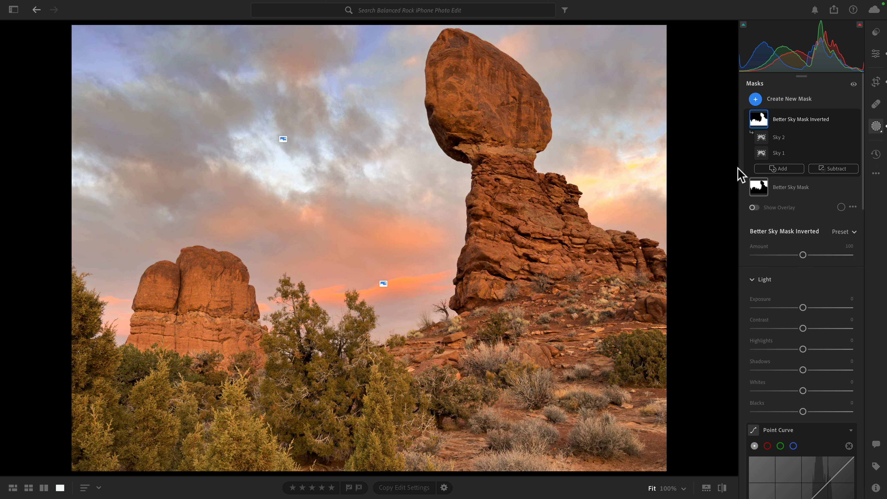
mouse_move(758, 121)
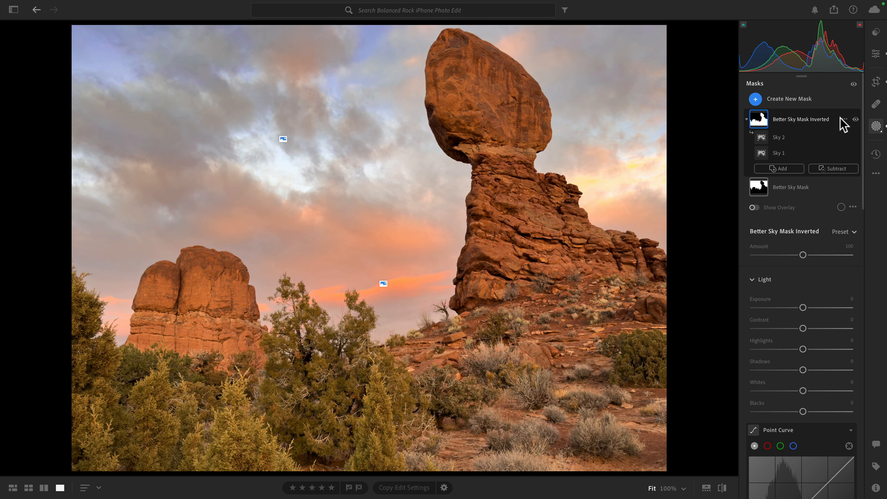
left_click(844, 119)
left_click(823, 124)
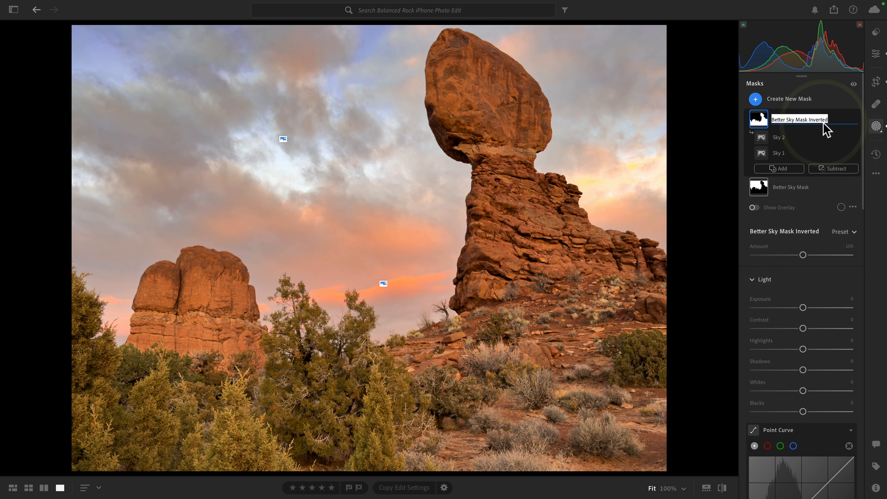
type("Foregr")
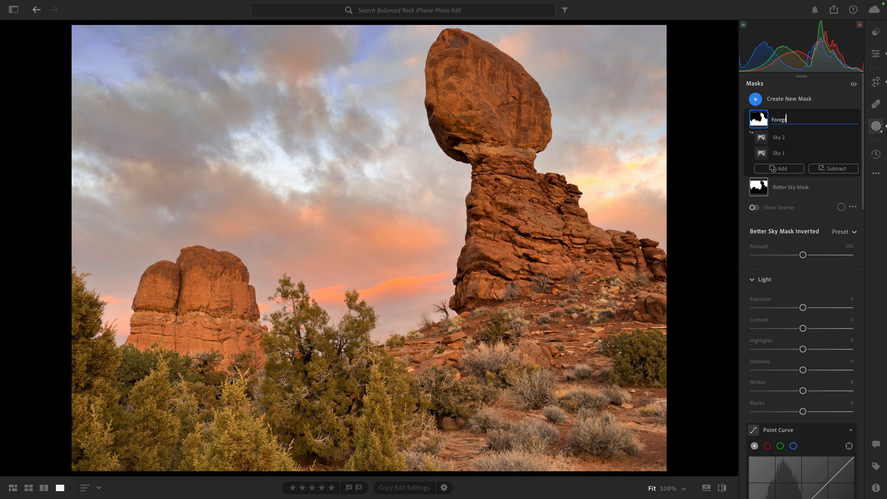
type("ound Mask")
key("Return")
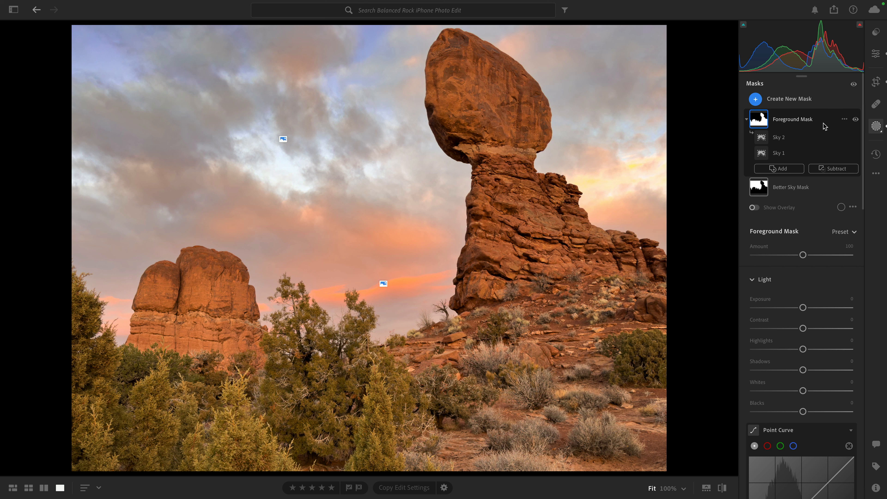
Step: Inspect the rock's base at 100% and check the photo's camera and file info, returning to the Foreground Mask
scroll(824, 126, "down", 10)
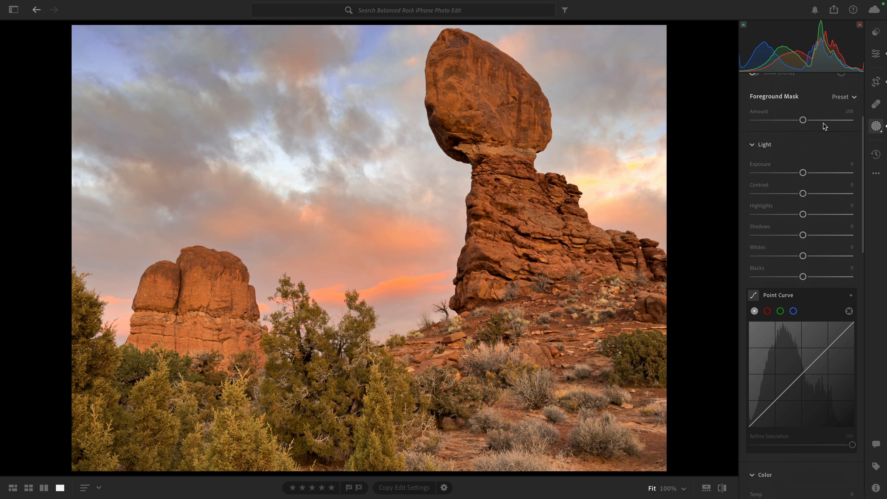
scroll(824, 126, "down", 15)
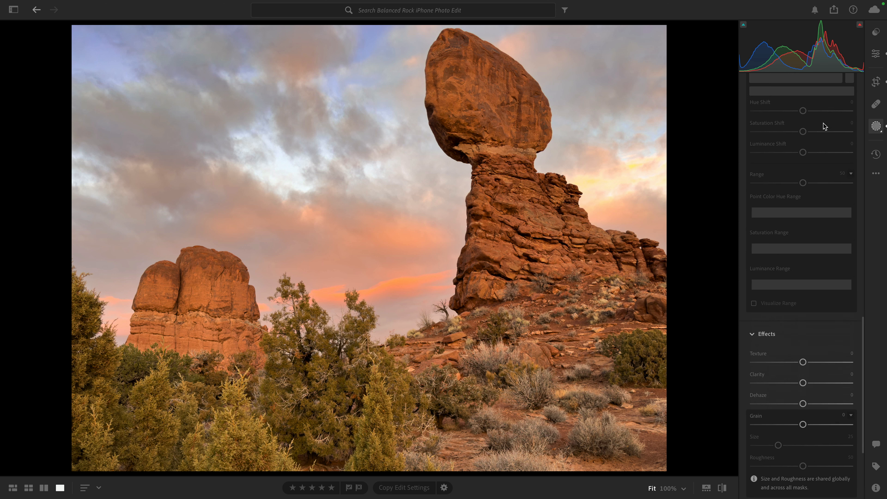
scroll(823, 126, "down", 2)
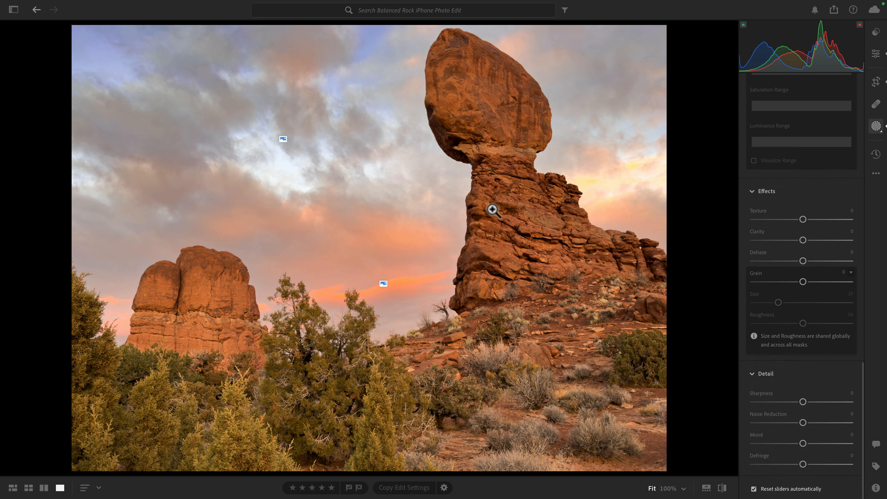
left_click(518, 231)
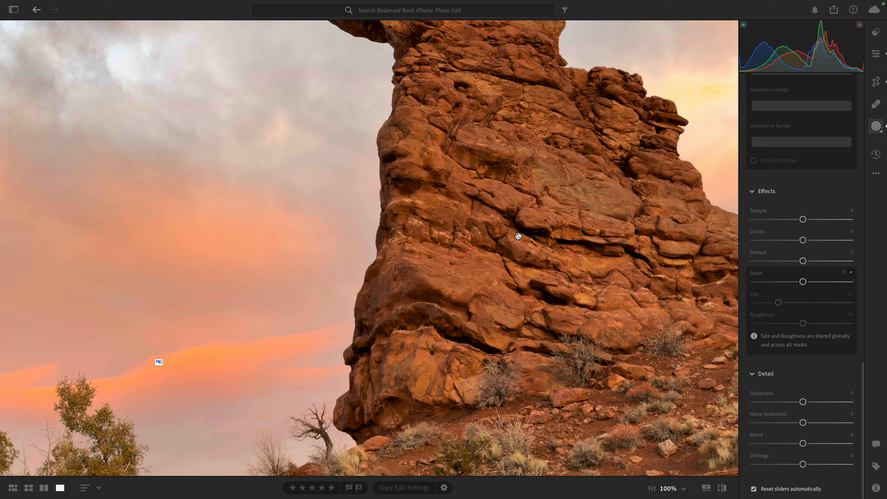
key("i")
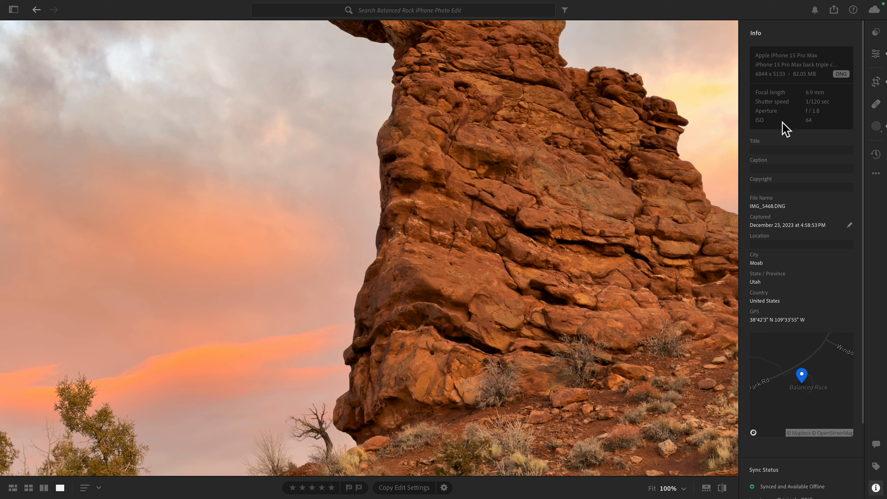
left_click(876, 126)
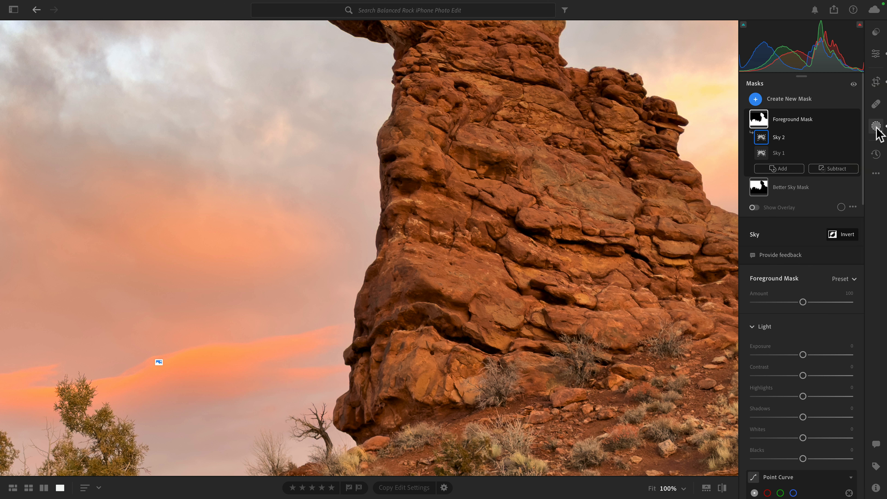
Step: Set the Foreground Mask's Texture to +37 and Clarity to +15, and fit the whole photo in view
scroll(811, 279, "down", 15)
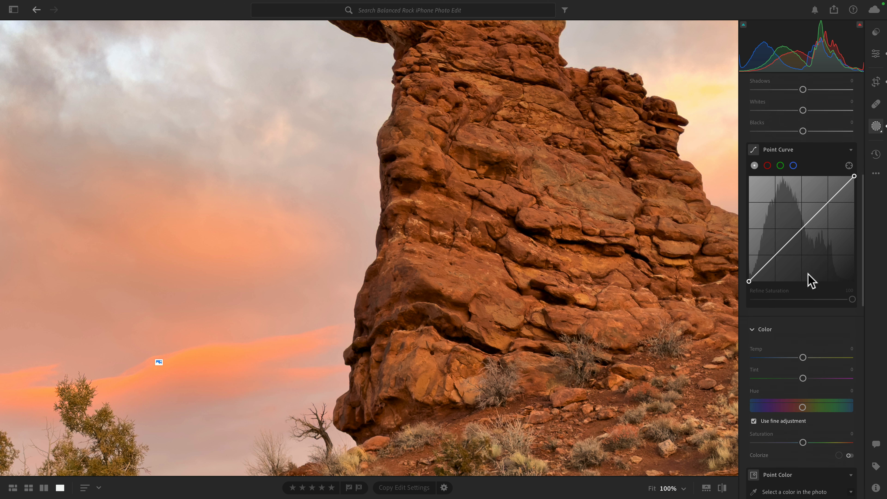
scroll(809, 279, "down", 10)
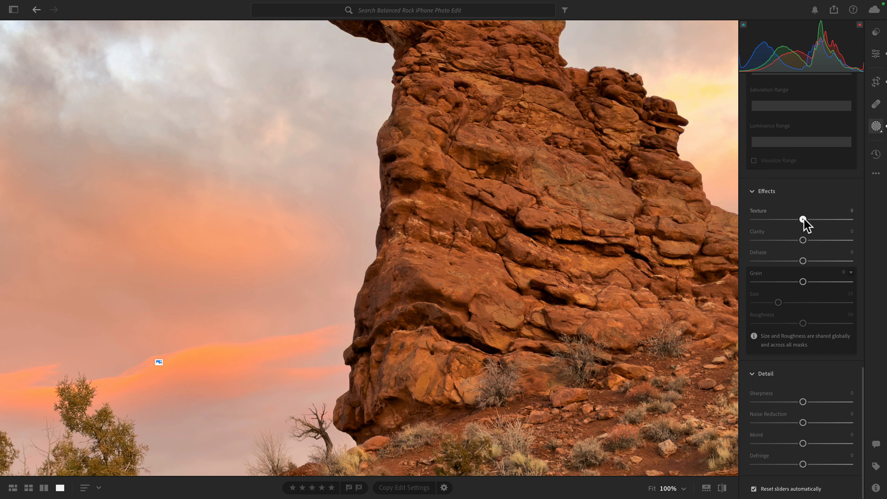
left_click_drag(804, 220, 811, 241)
left_click(612, 254)
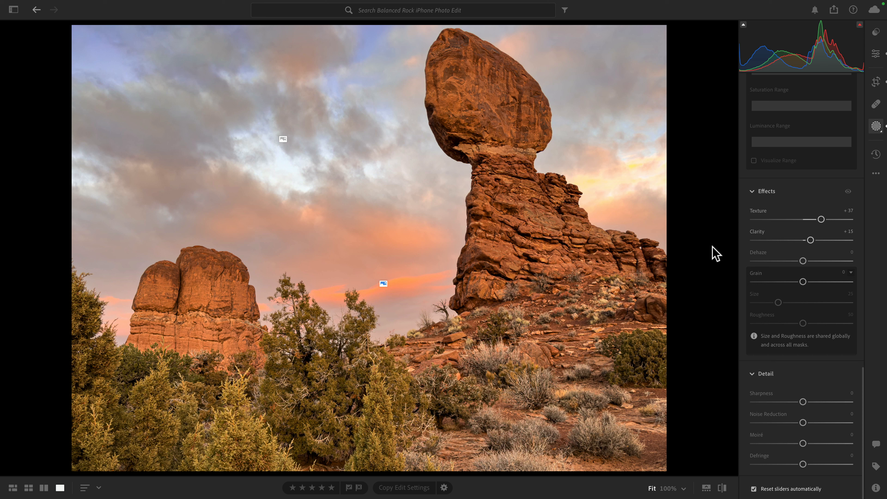
Step: Raise the Foreground Mask's Saturation slightly in the color adjustments
scroll(801, 268, "up", 6)
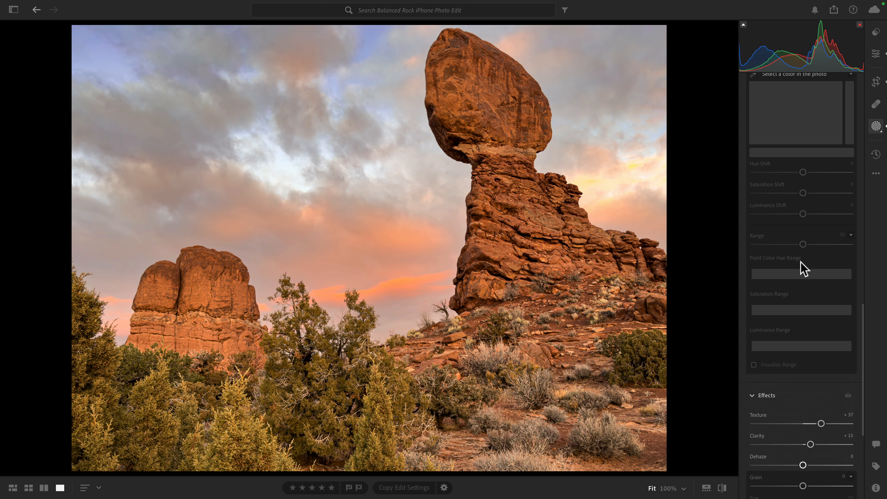
scroll(804, 269, "up", 8)
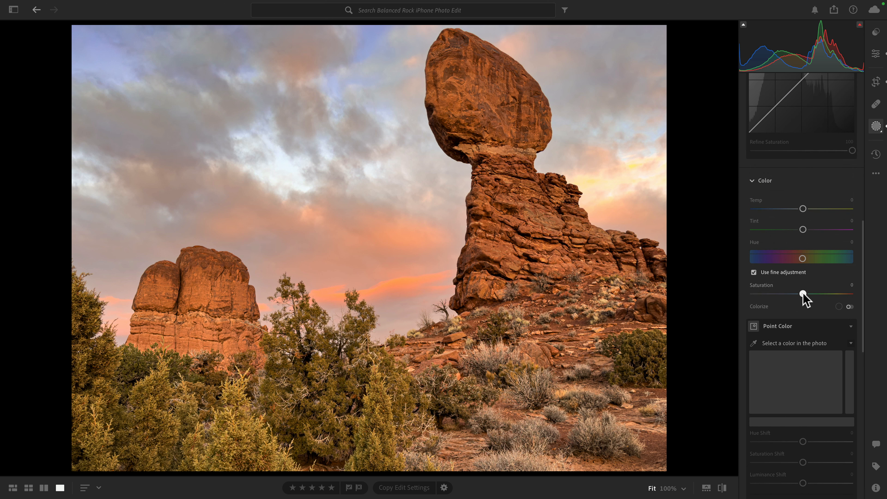
left_click_drag(803, 294, 808, 294)
Step: Set the whole photo's Light adjustments to Blacks +20, Shadows +15, Highlights -14 and Whites -21
left_click(876, 54)
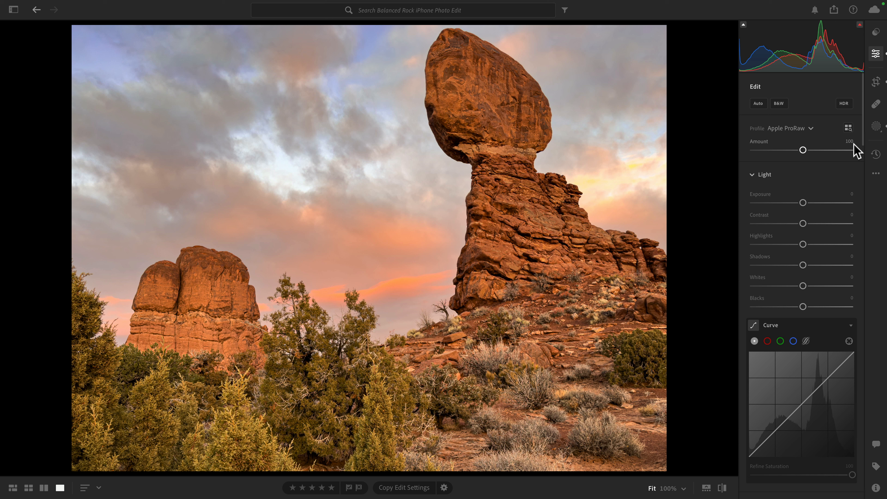
mouse_move(743, 27)
left_click_drag(803, 306, 813, 306)
left_click_drag(803, 265, 810, 267)
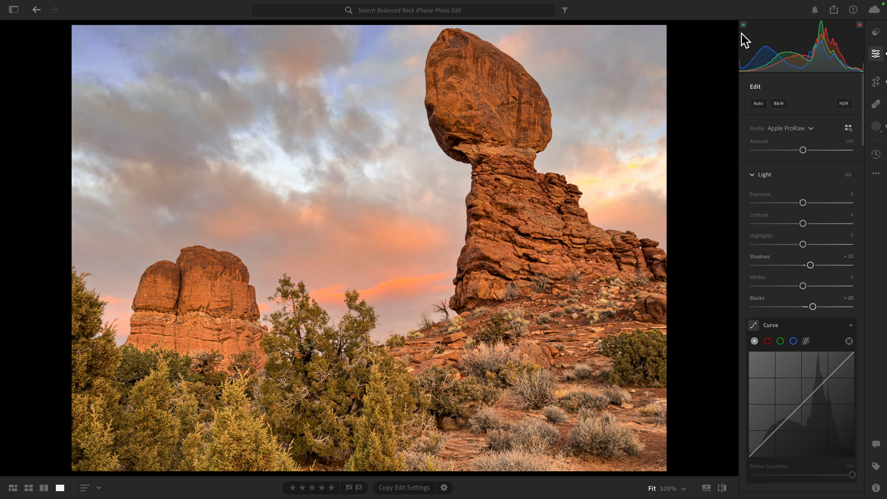
mouse_move(861, 27)
left_click_drag(803, 244, 796, 245)
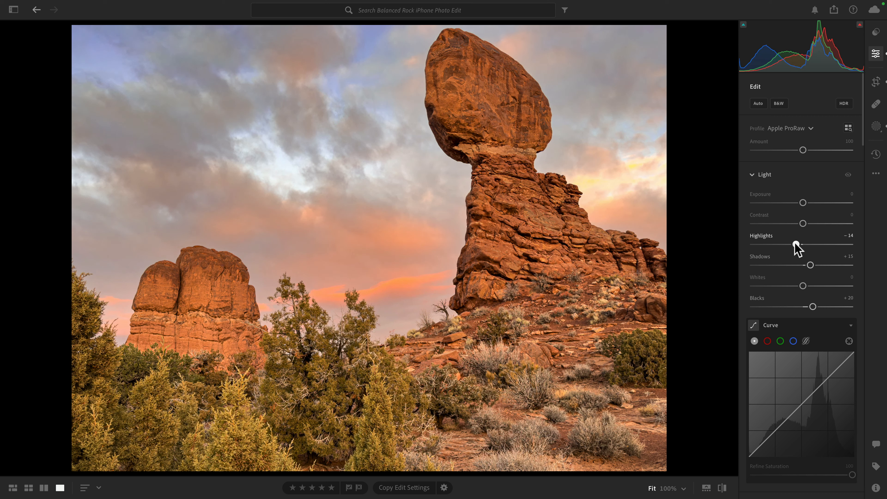
left_click_drag(799, 284, 792, 283)
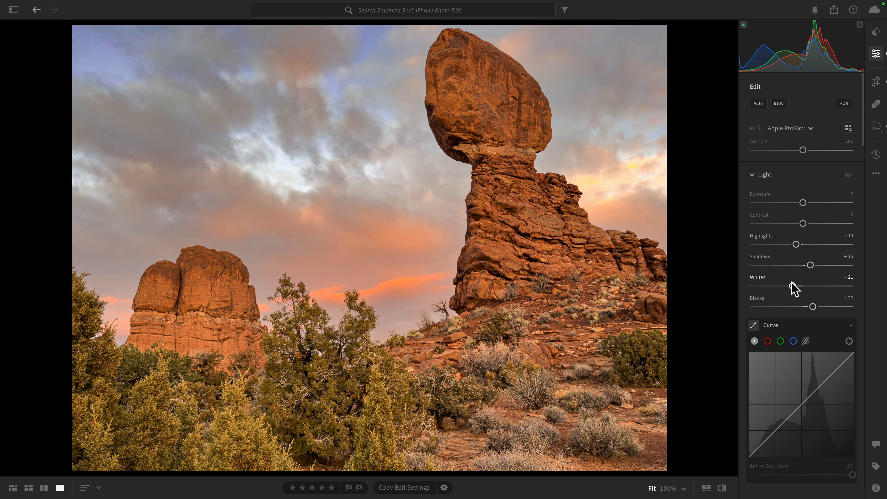
Step: Compare the photo with and without its Light adjustments
left_click(848, 174)
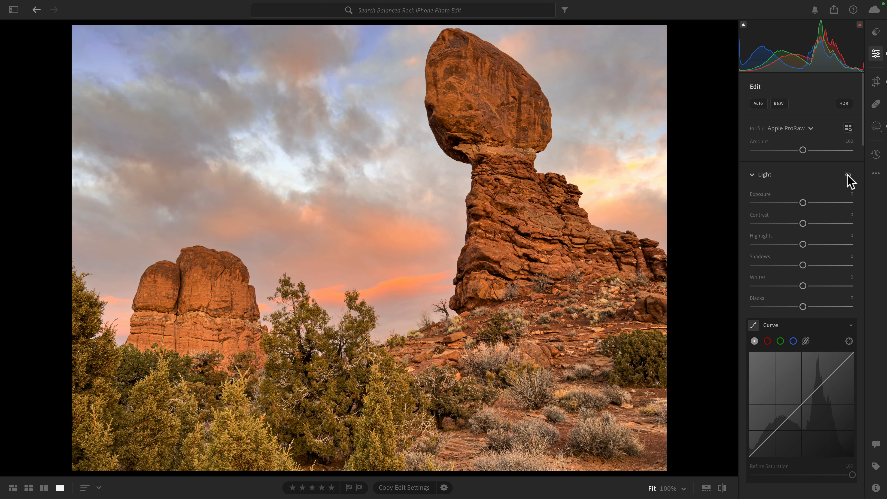
left_click(848, 175)
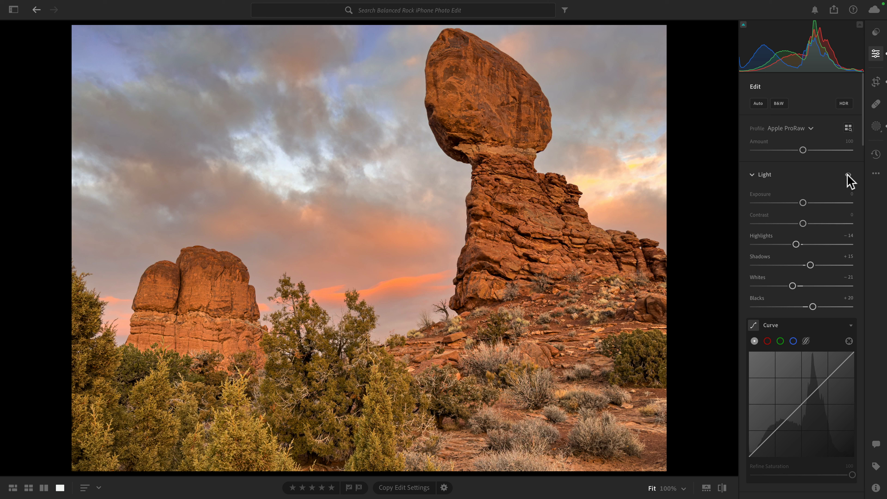
Step: Shape the tone curve into an S with points at 75.7/80.0 and 26.3/20.8, and compare the edit with the original photo
scroll(848, 180, "down", 5)
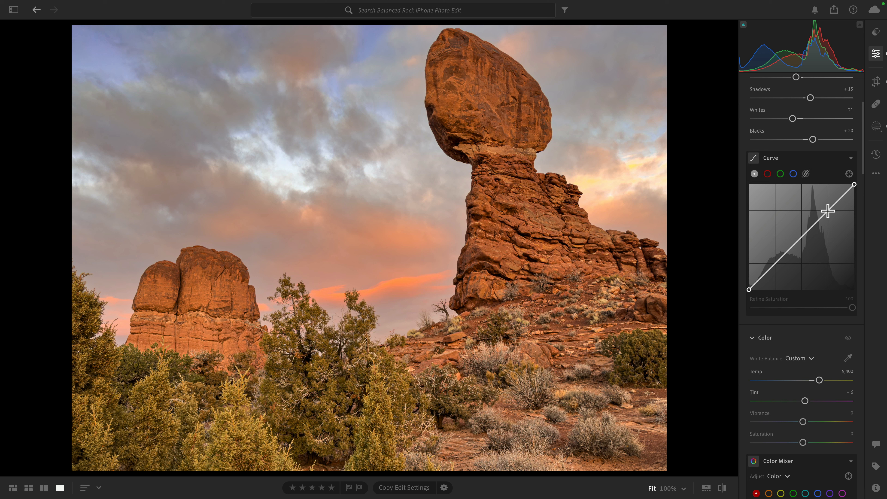
left_click_drag(828, 211, 829, 205)
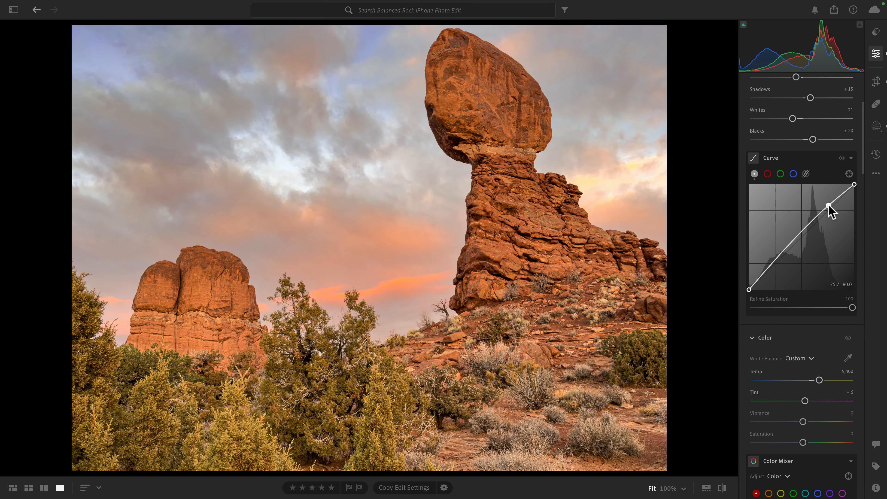
left_click(776, 263)
left_click_drag(775, 264, 777, 268)
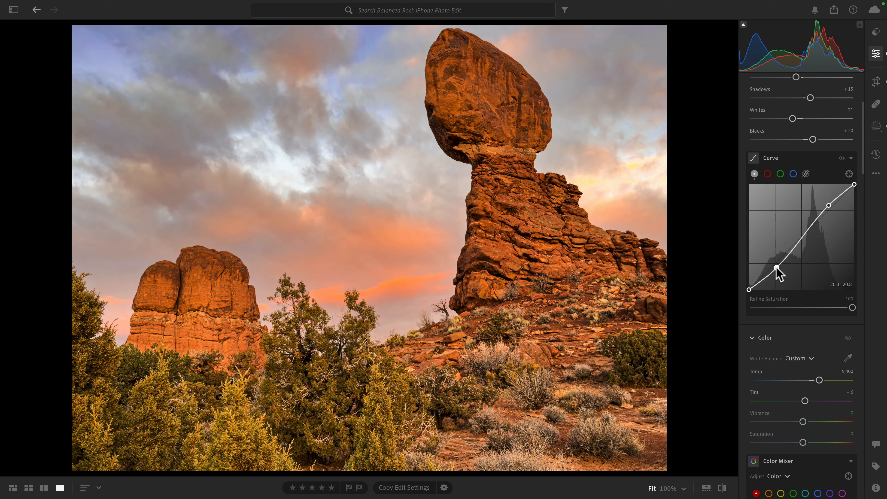
left_click_drag(800, 240, 802, 236)
double_click(803, 236)
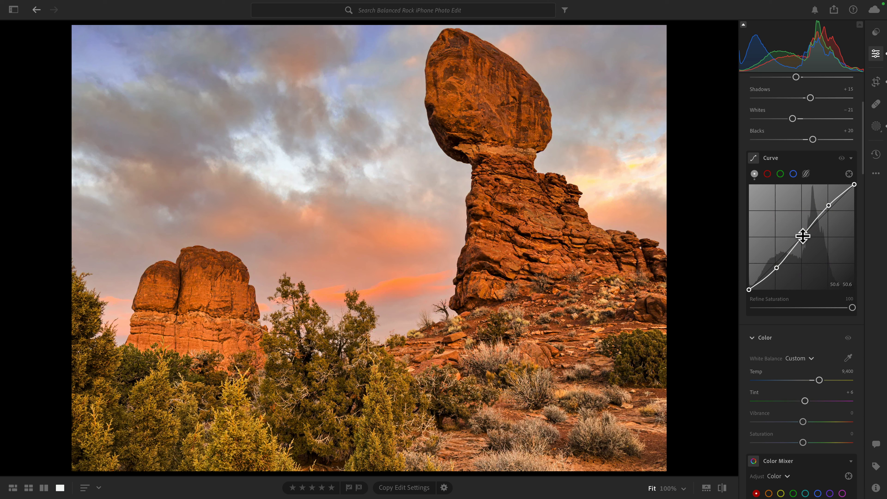
key("backslash")
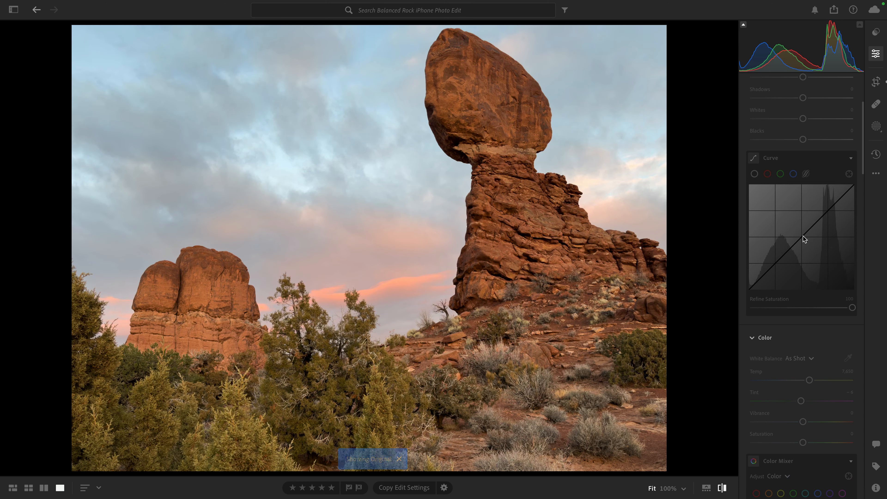
key("backslash")
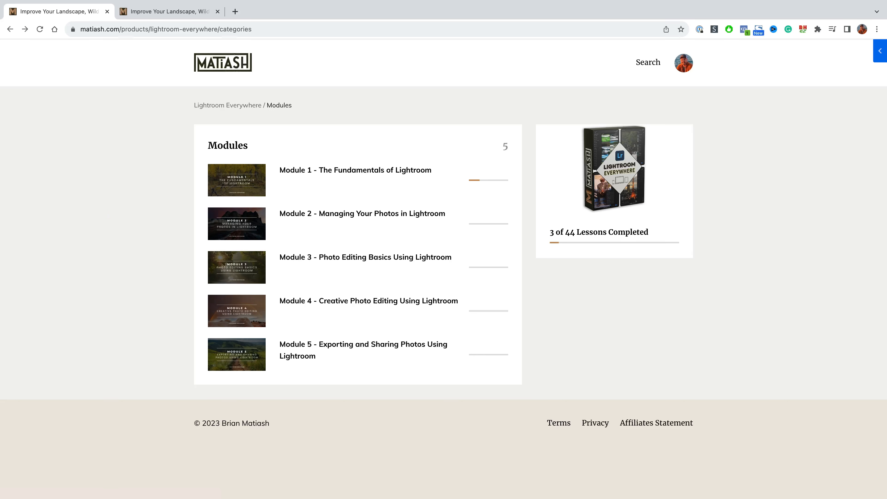
Step: Open Module 2 - Managing Your Photos in Lightroom on the course website and look through its lessons
left_click(259, 216)
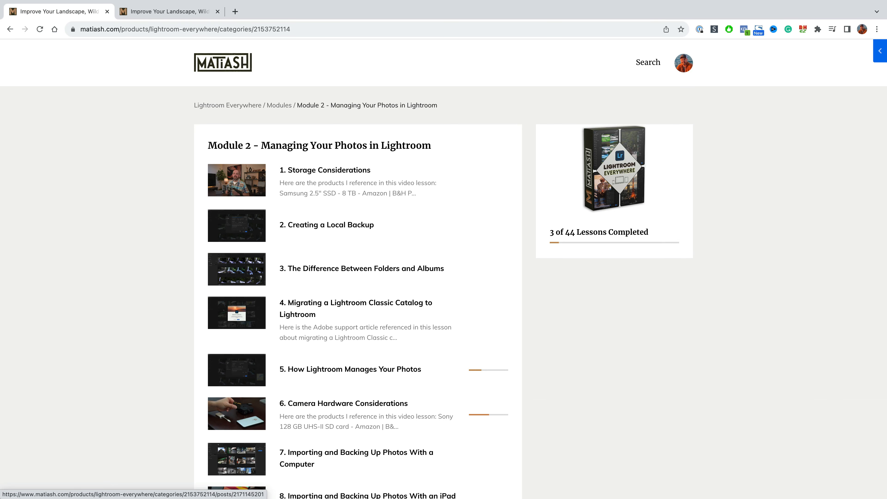
scroll(443, 270, "down", 5)
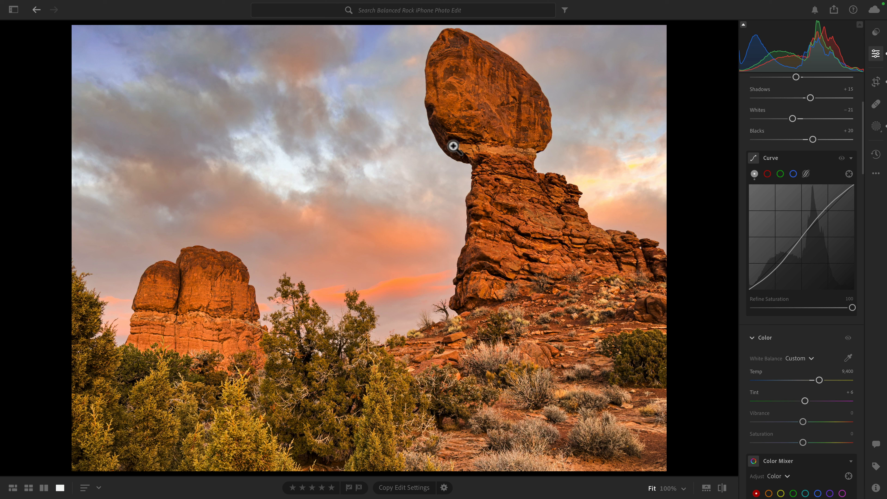
Step: Send the edited photo from Lightroom to Photoshop for further editing
right_click(306, 151)
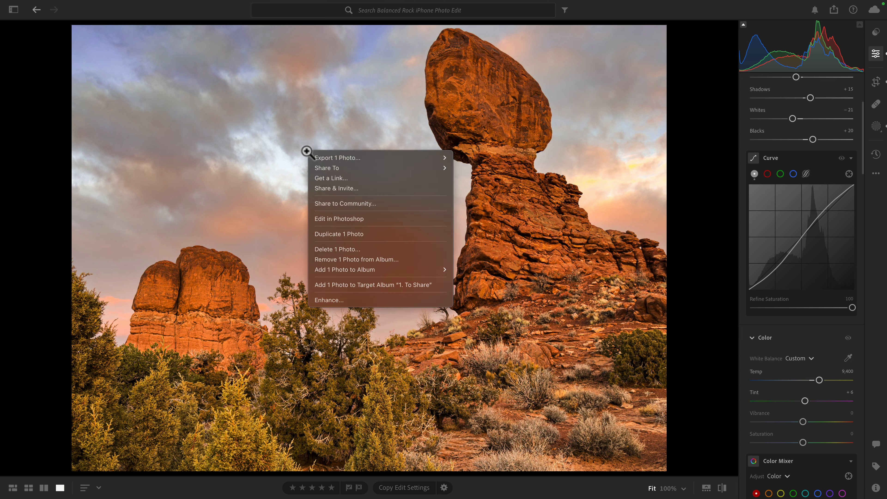
left_click(396, 219)
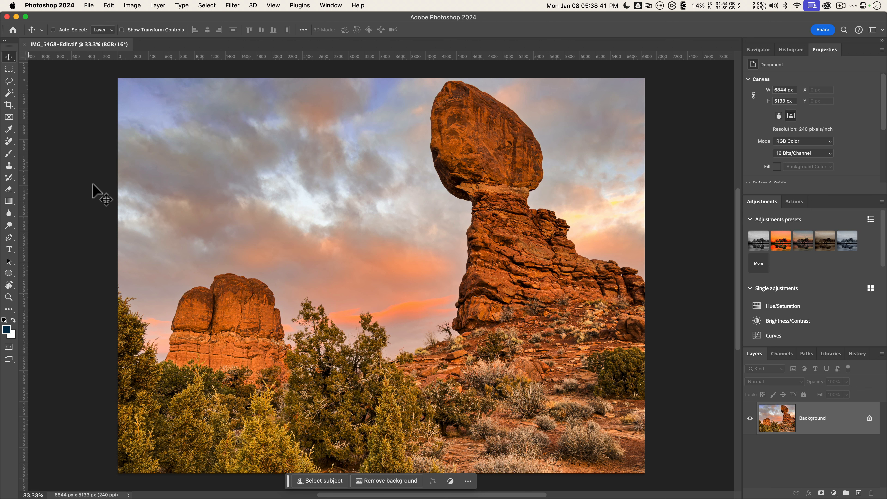
Step: Extend the crop above and beside the photo to about 7012 × 5259 px in Original Ratio, filling the new area with Generative Expand
key("super+minus")
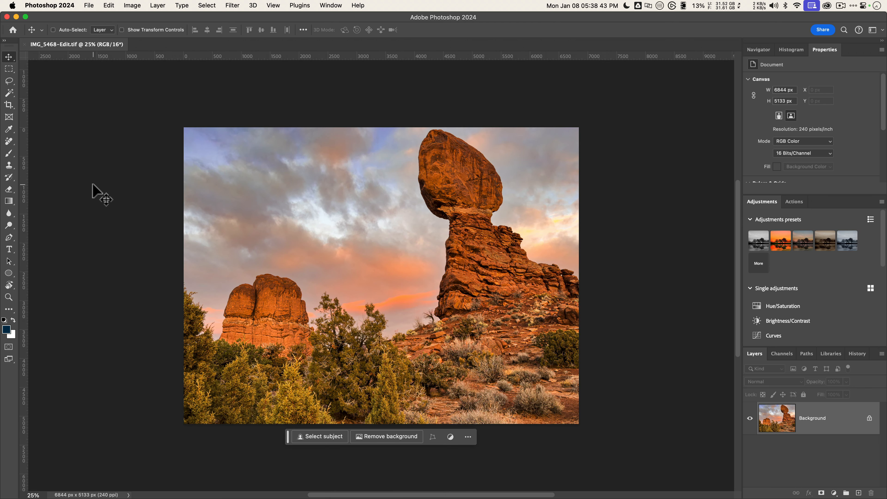
left_click(9, 105)
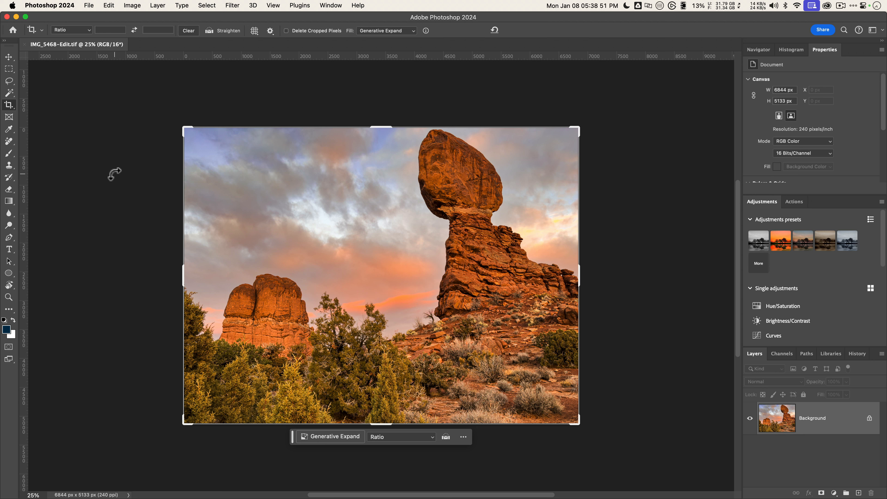
left_click(89, 30)
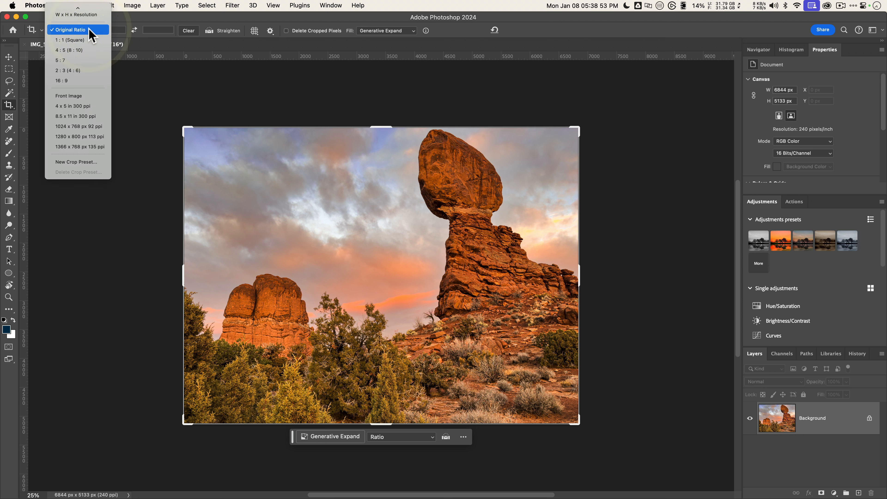
left_click(64, 30)
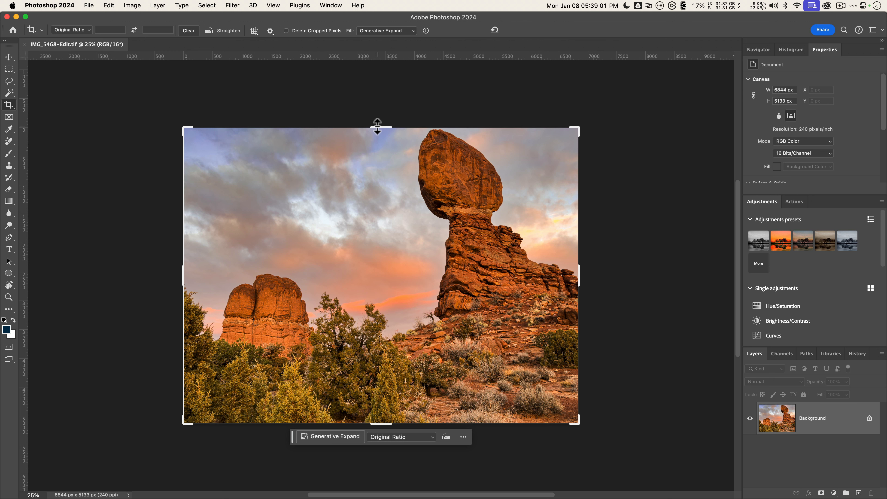
left_click_drag(377, 127, 378, 122)
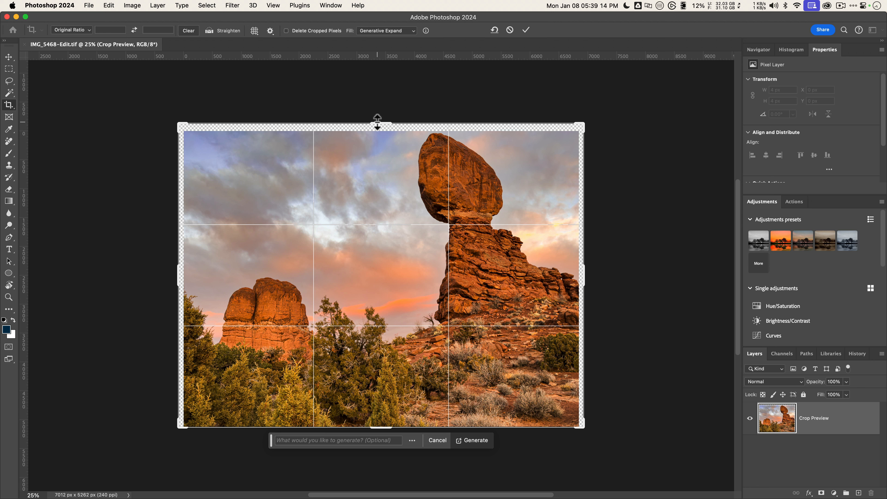
left_click(386, 31)
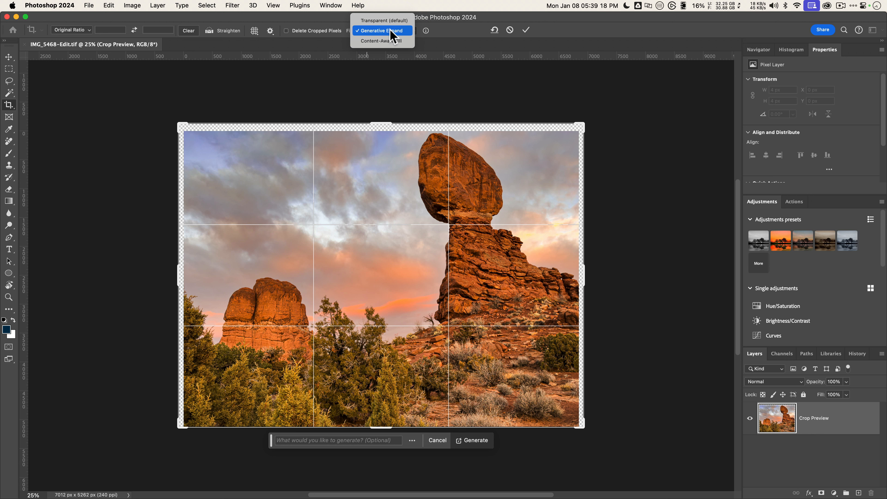
left_click(389, 31)
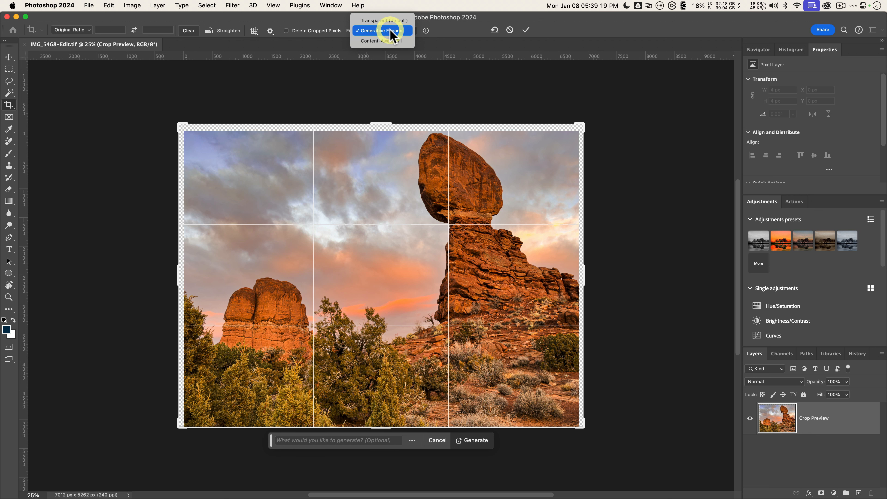
left_click(527, 32)
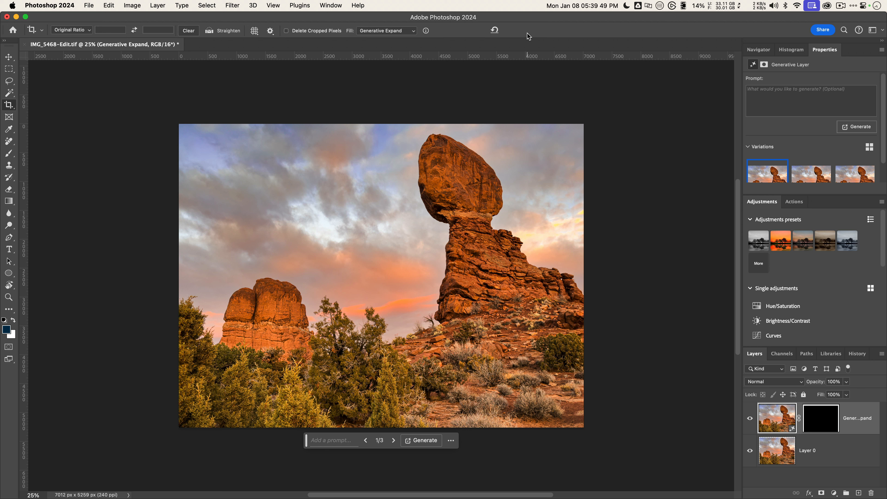
Step: Compare the three Generative Expand variations and choose the third one
scroll(812, 159, "down", 2)
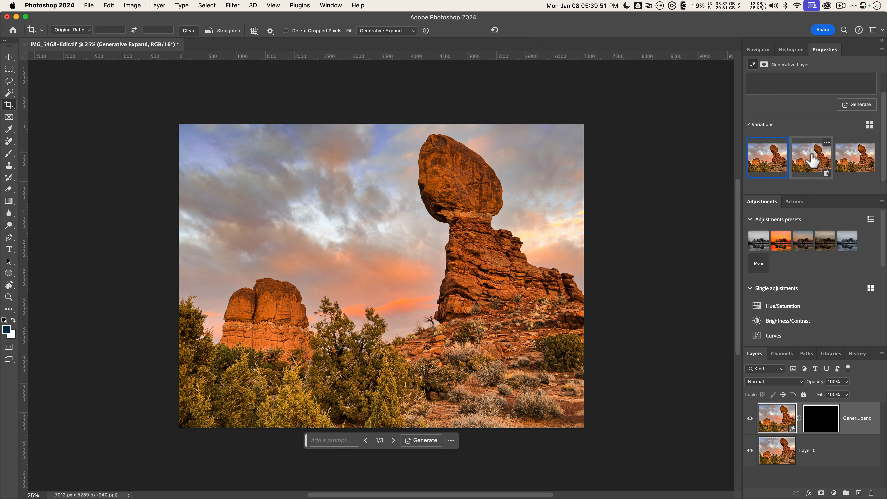
left_click(811, 159)
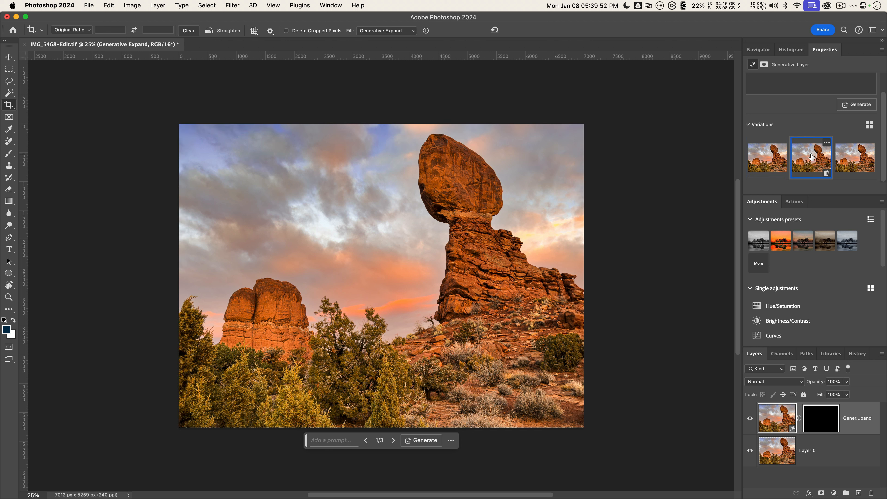
left_click(859, 161)
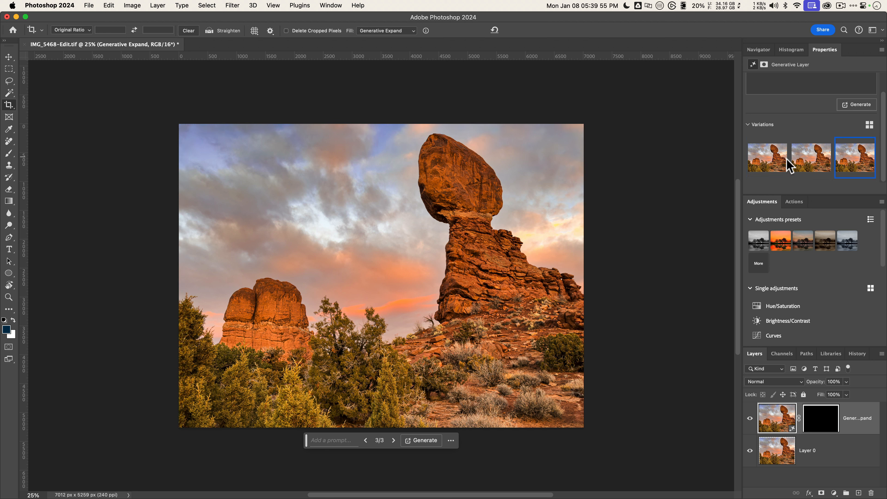
left_click(766, 160)
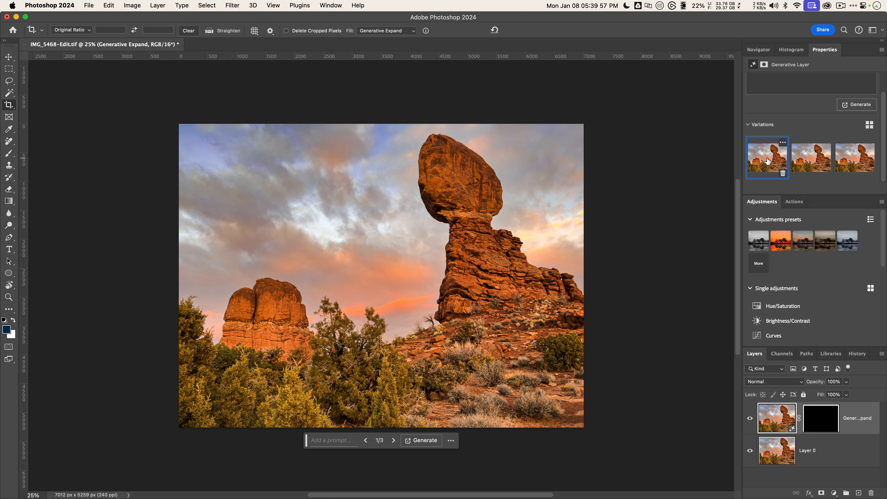
left_click(853, 162)
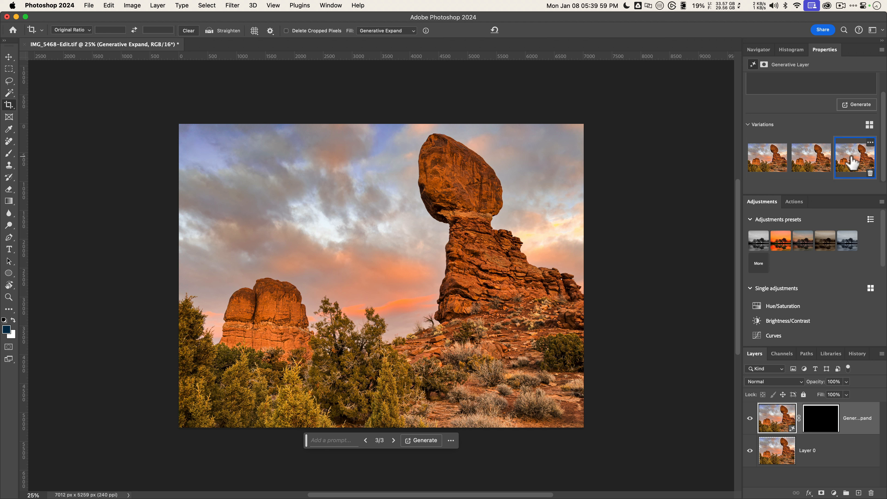
left_click(756, 165)
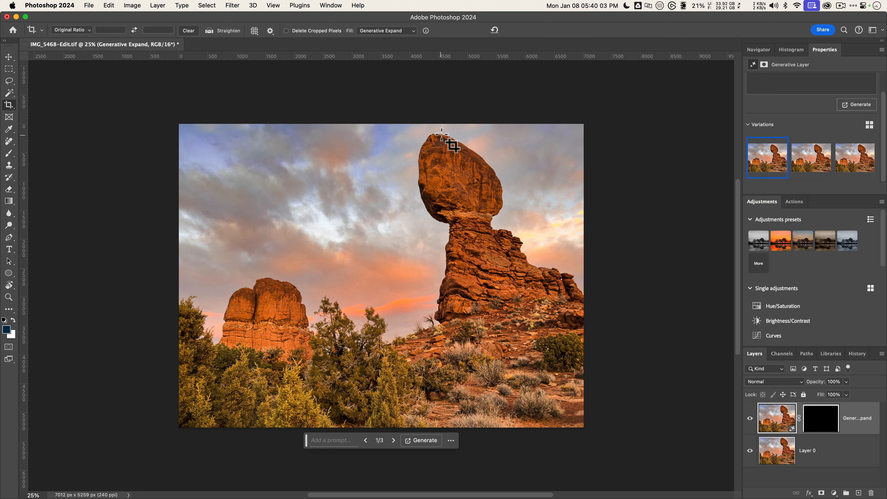
left_click(852, 160)
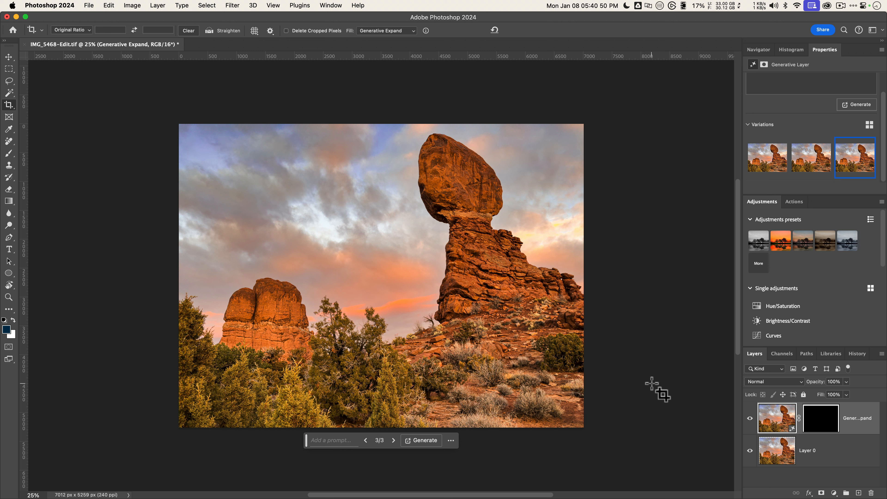
Step: Stamp all visible layers into a new merged layer at the top of the layer stack
key("super")
key("super+alt+shift+e")
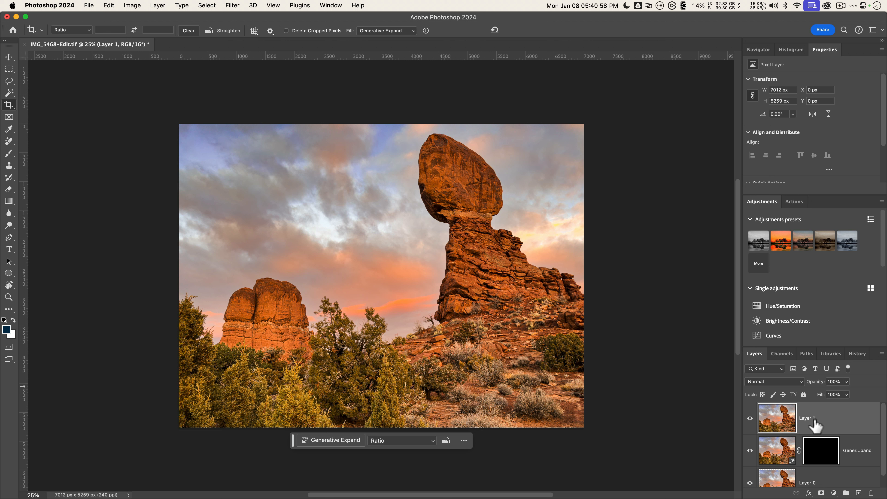
scroll(816, 425, "down", 1)
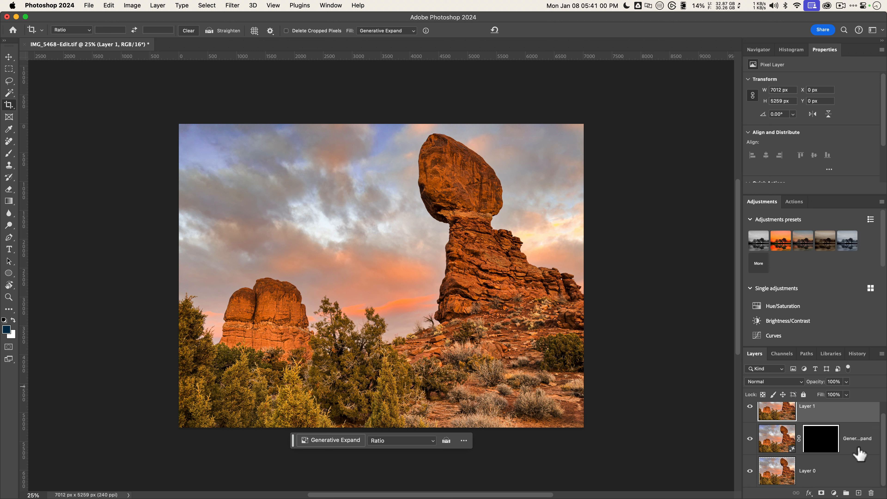
scroll(858, 450, "up", 1)
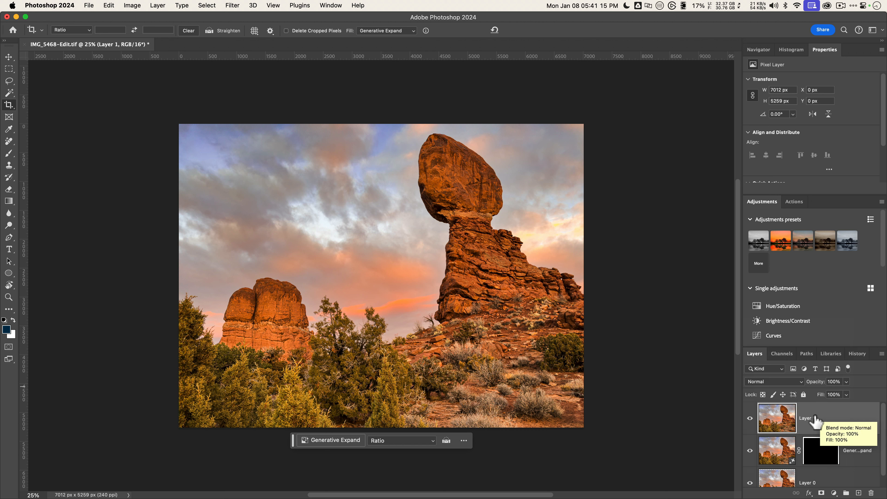
Step: Duplicate the merged layer, keeping the default copy name
right_click(841, 422)
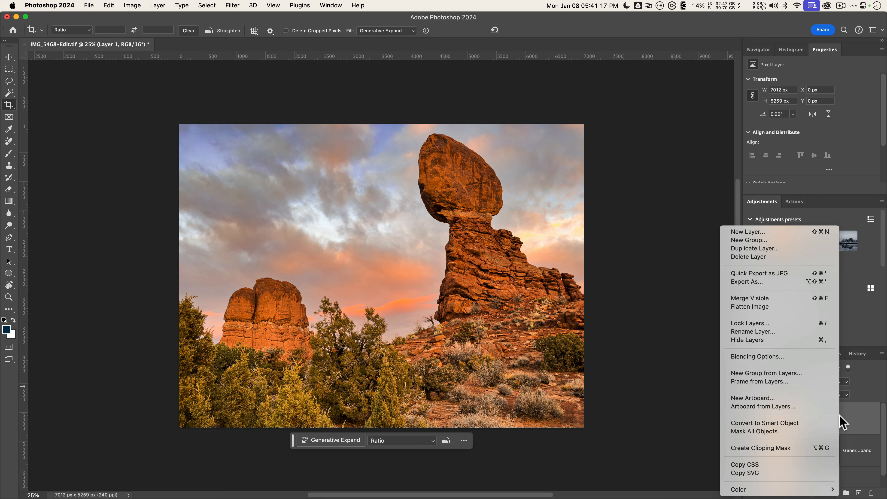
left_click(770, 248)
left_click(676, 307)
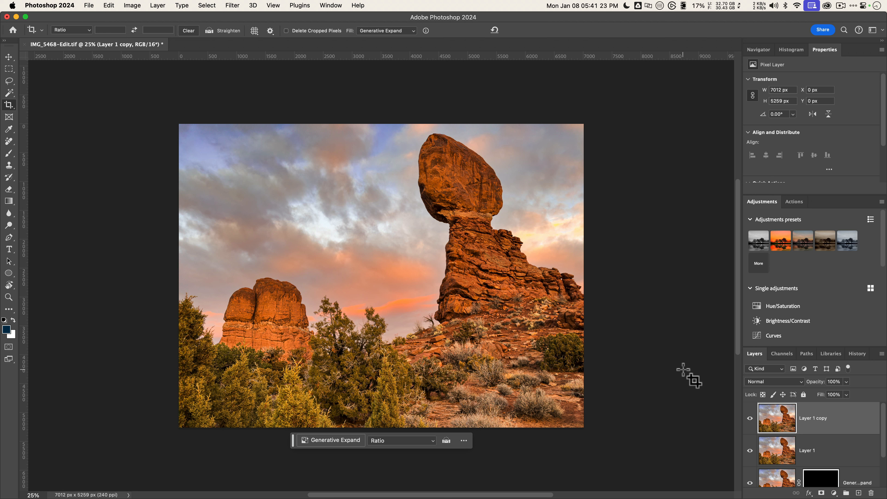
Step: Apply a Gaussian Blur with a radius of 34.6 pixels to Layer 1 copy
left_click(232, 6)
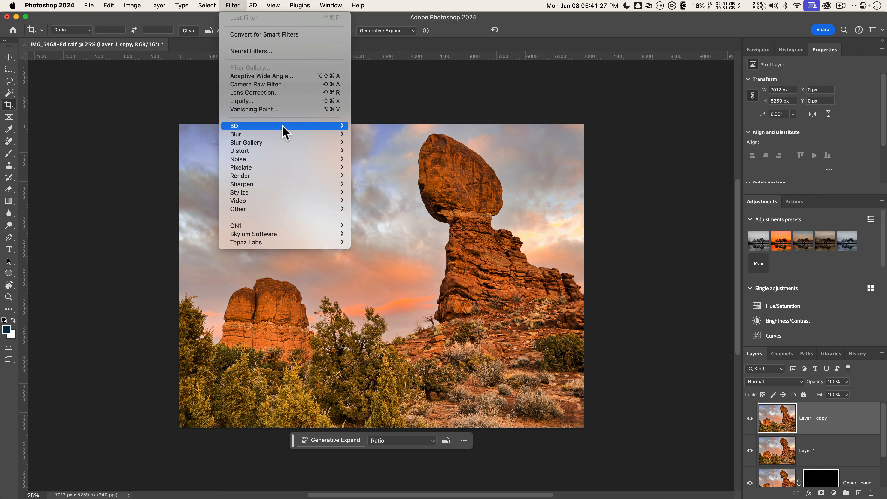
mouse_move(291, 134)
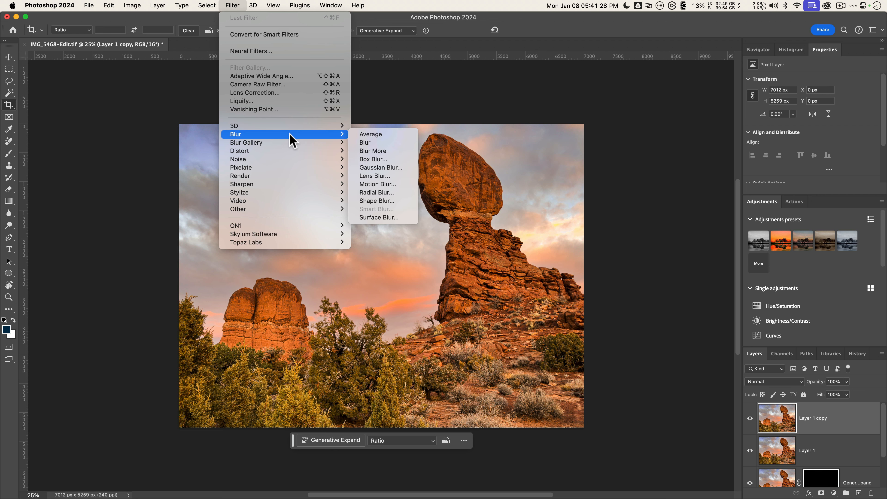
left_click(401, 172)
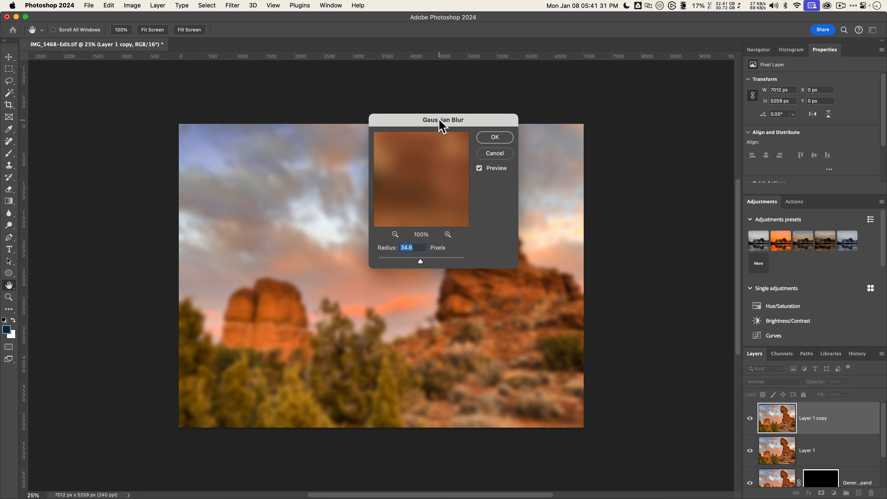
left_click_drag(441, 124, 660, 113)
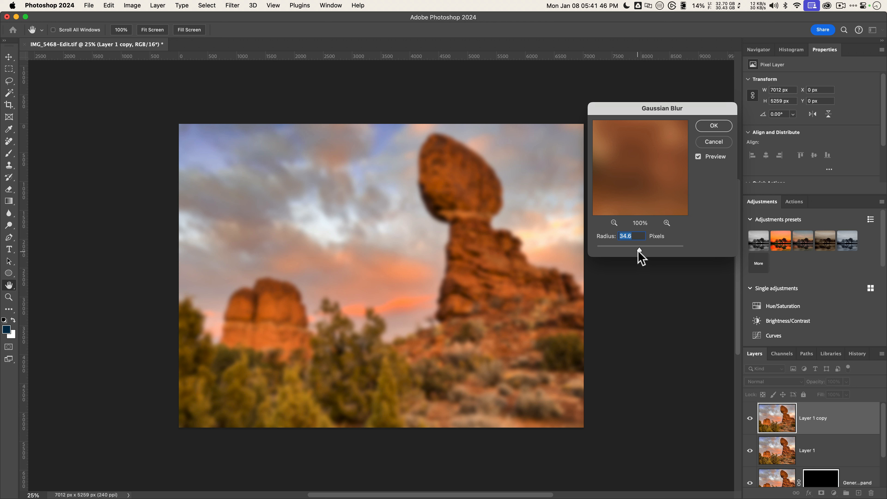
left_click_drag(640, 250, 640, 250)
left_click(714, 126)
Step: Switch to the Move tool and set the blend mode of Layer 1 copy to Soft Light
key("c")
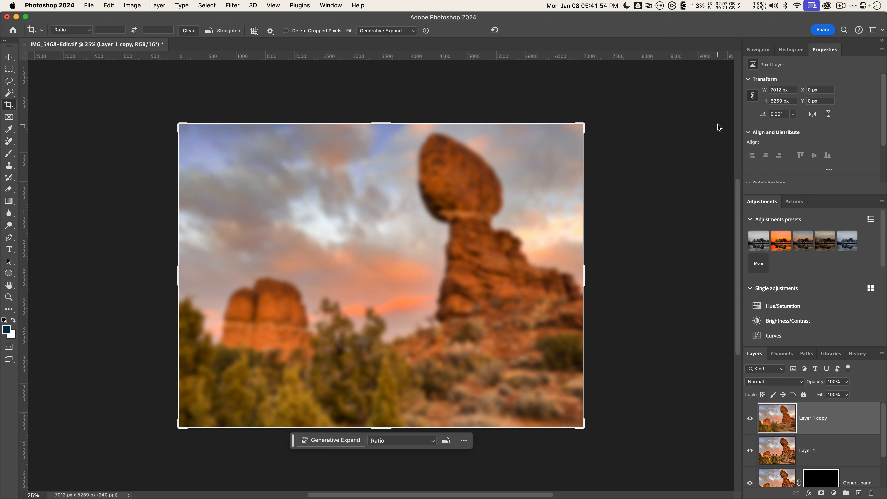
left_click(9, 56)
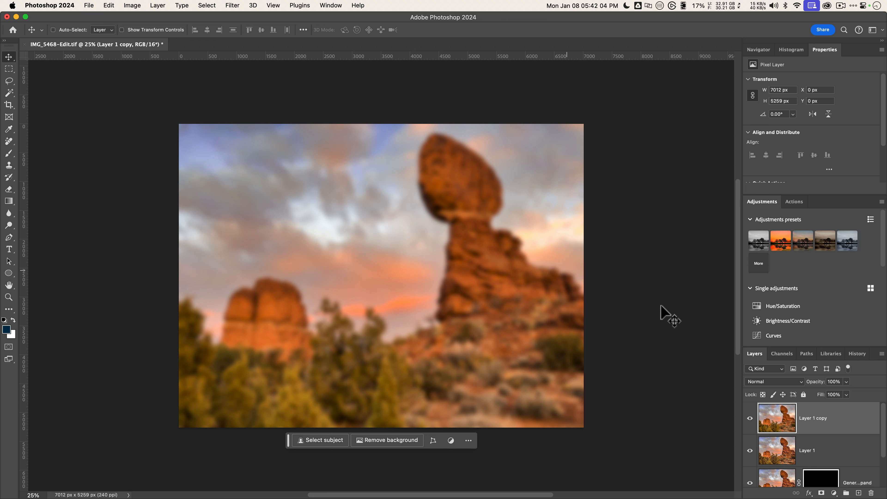
left_click(791, 383)
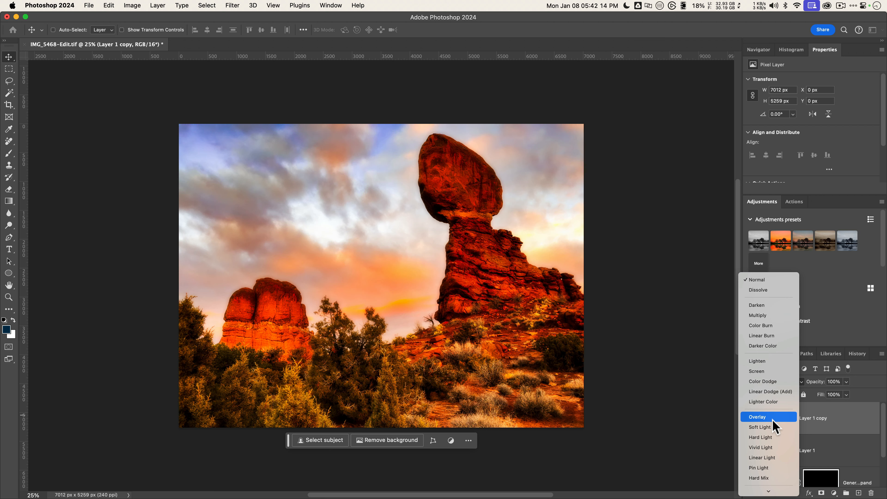
left_click(772, 425)
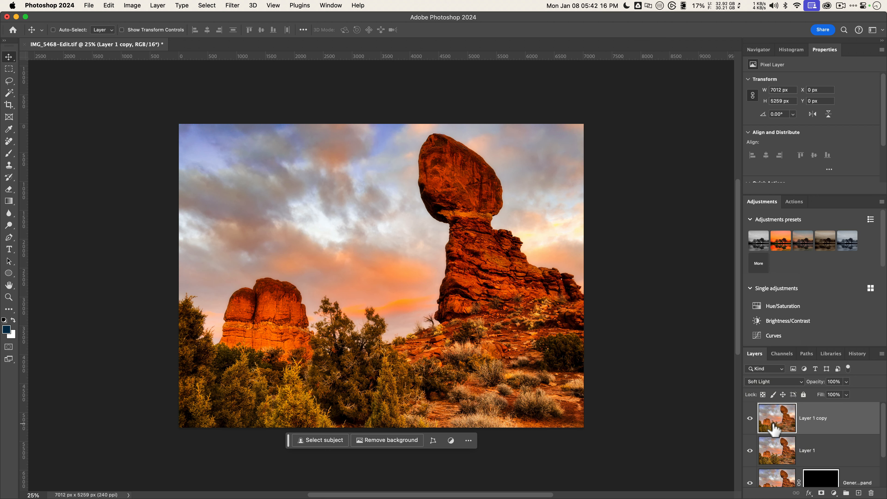
Step: Lower the opacity of Layer 1 copy to 35% and compare the image with that layer hidden and shown
key("super+0")
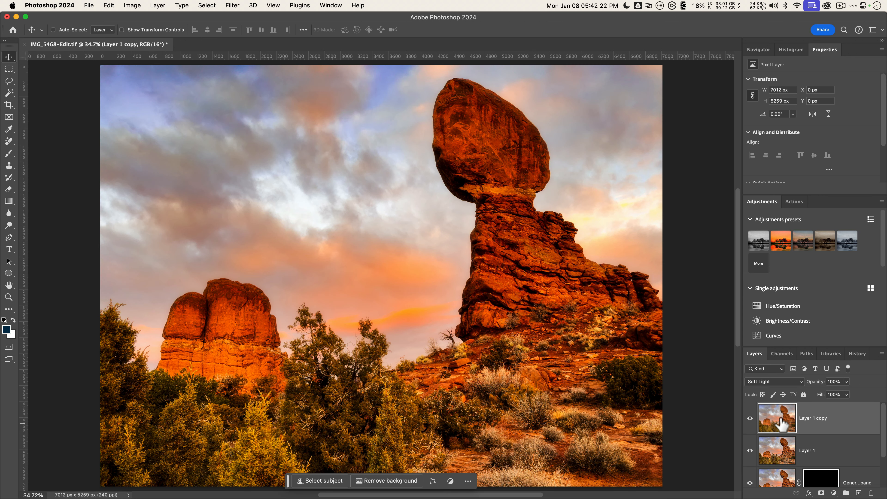
left_click_drag(289, 485, 674, 76)
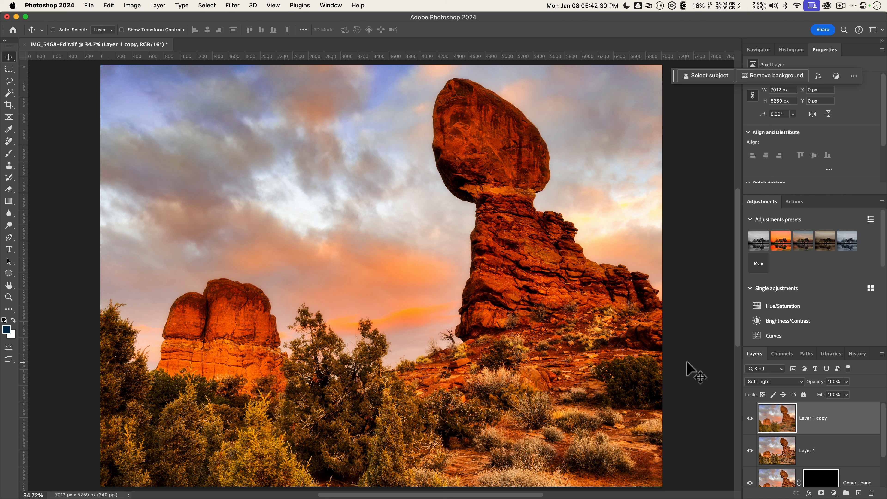
left_click(846, 382)
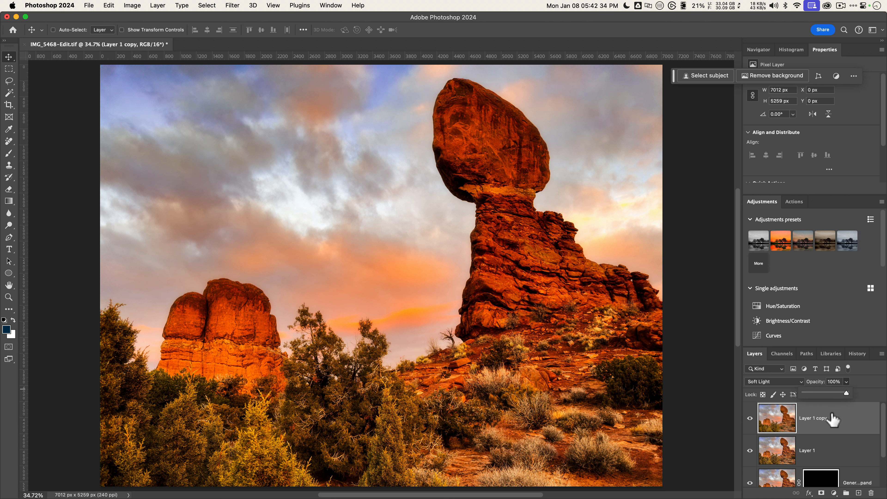
left_click_drag(846, 394, 819, 393)
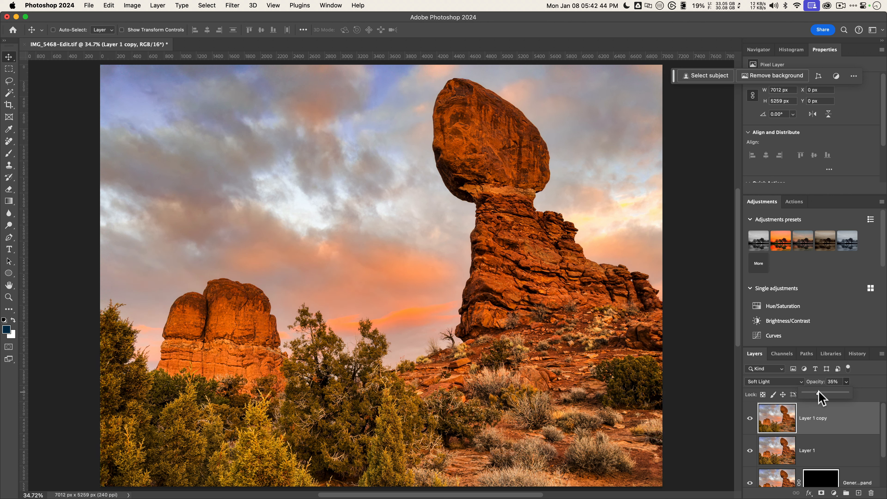
left_click(712, 365)
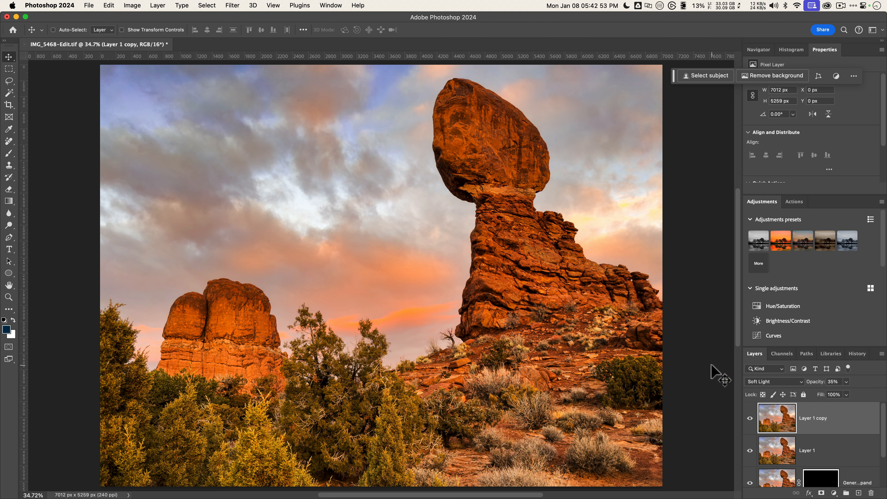
left_click(750, 418)
left_click(750, 418)
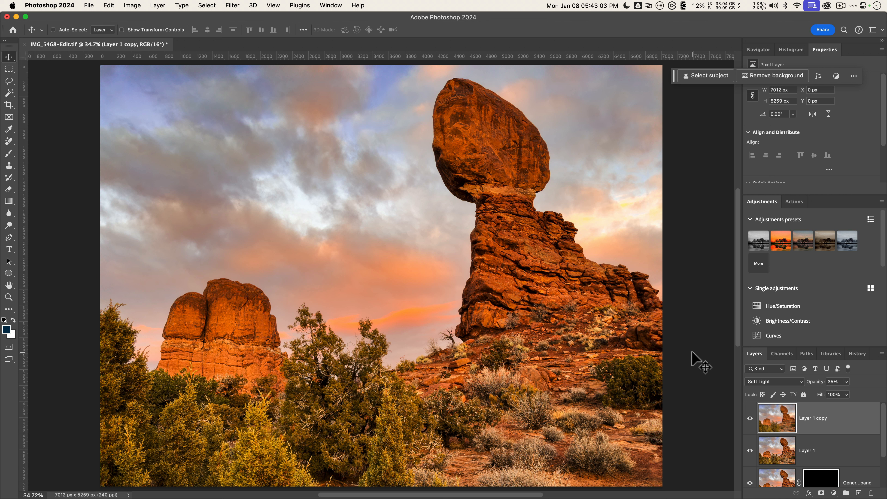
Step: Save the layered TIFF with image compression set to None and ZIP layer compression
left_click(90, 6)
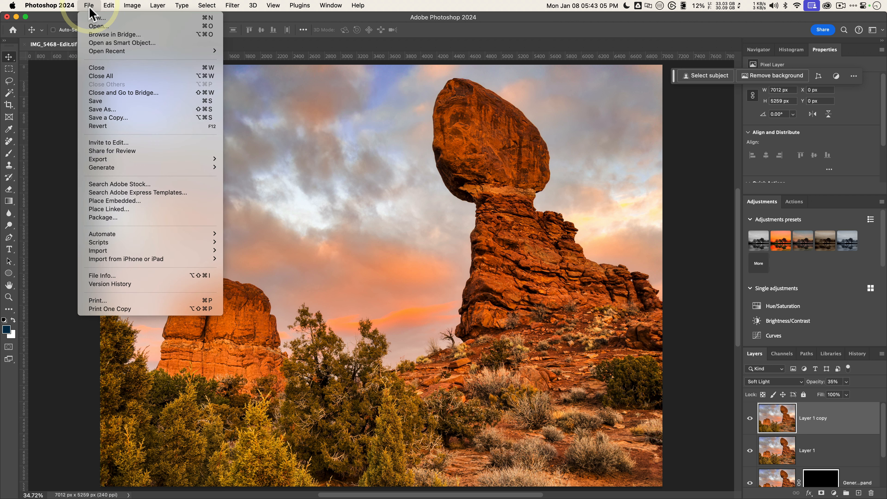
key("super+s")
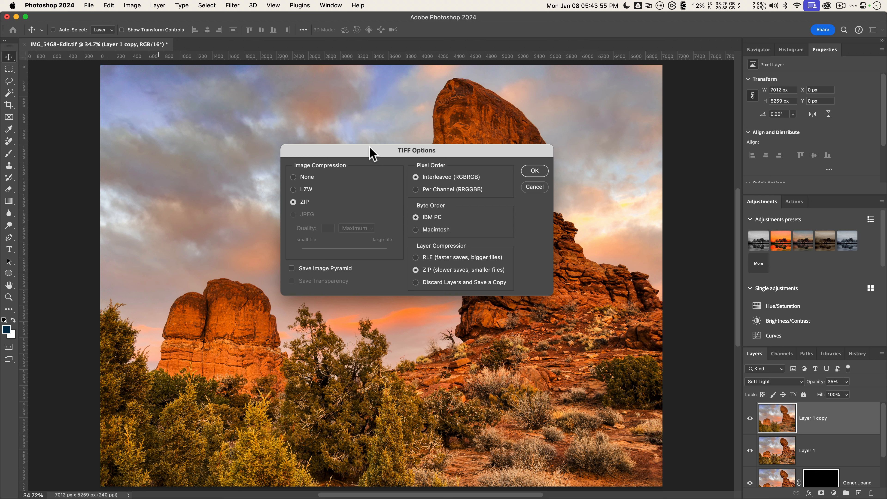
left_click(293, 176)
left_click(534, 171)
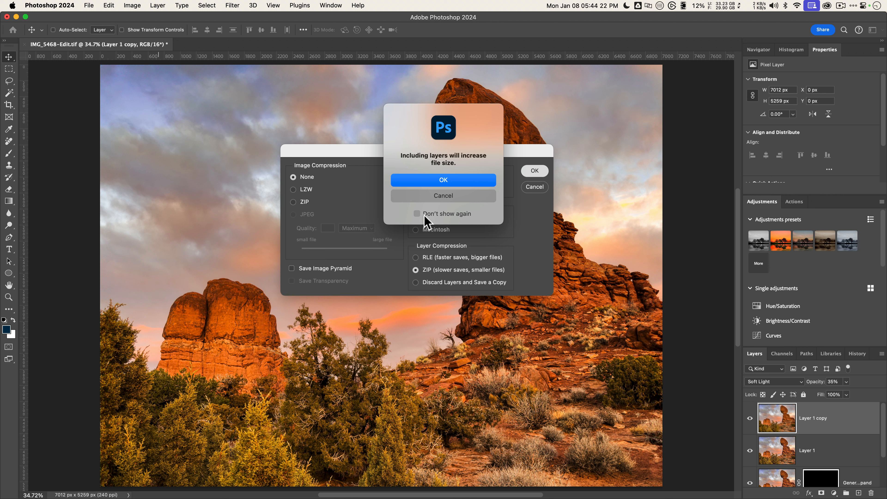
left_click(439, 178)
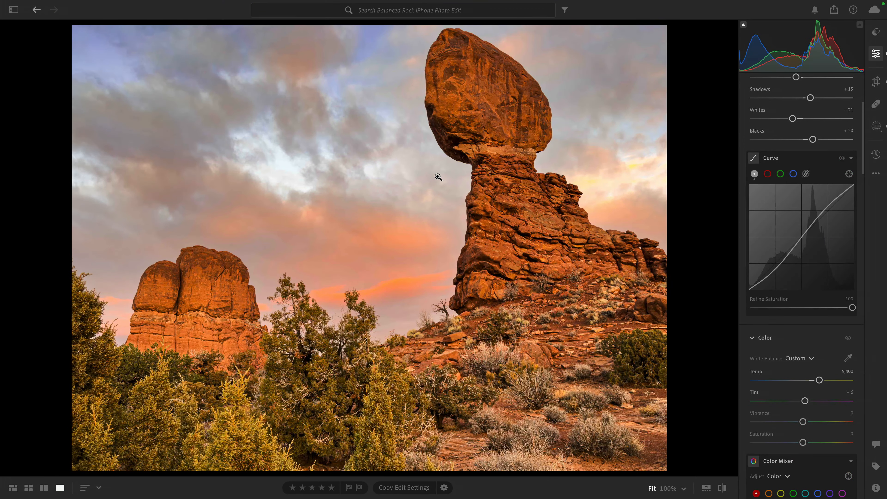
Step: Close the saved document in Photoshop and switch to Lightroom's photo grid
key("g")
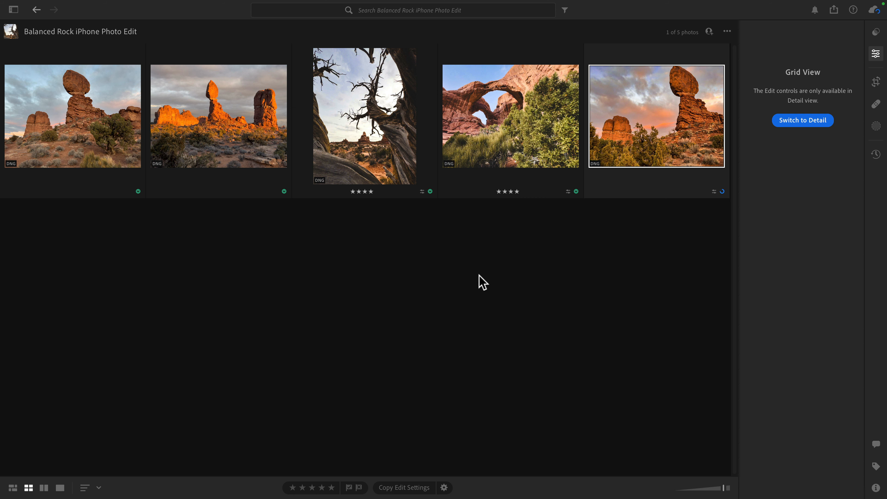
key("ctrl+Left")
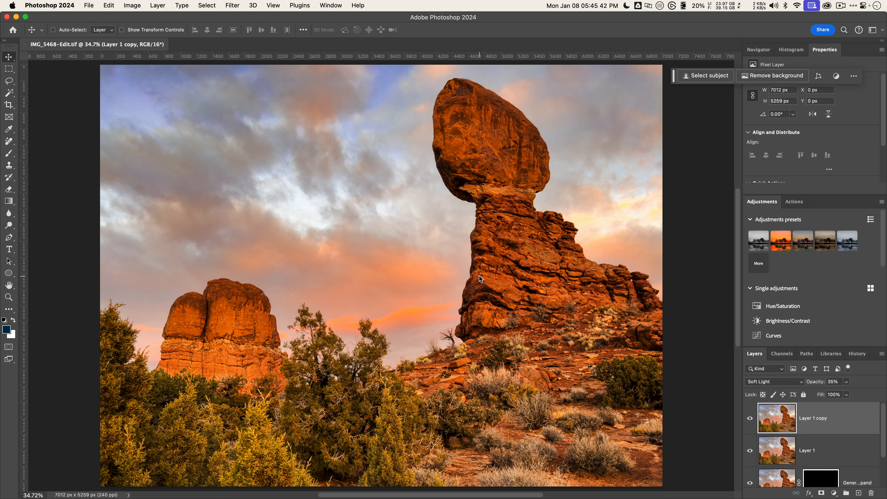
left_click(90, 6)
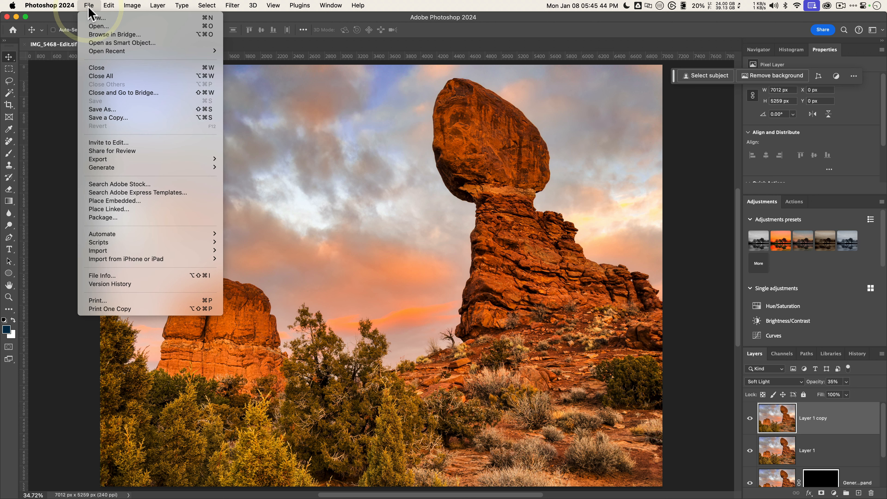
left_click(149, 70)
key("ctrl+Right")
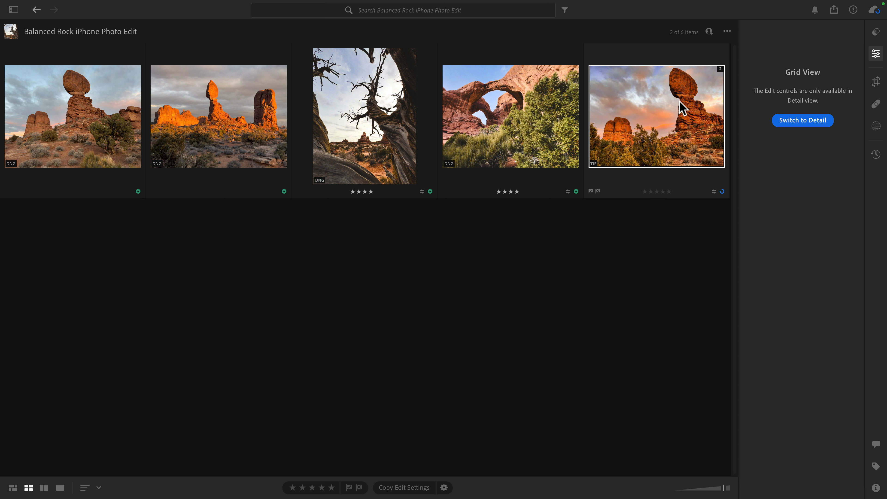
Step: Ungroup the stack holding the original DNG and the edited TIFF, and deselect the photos
right_click(648, 118)
left_click(674, 448)
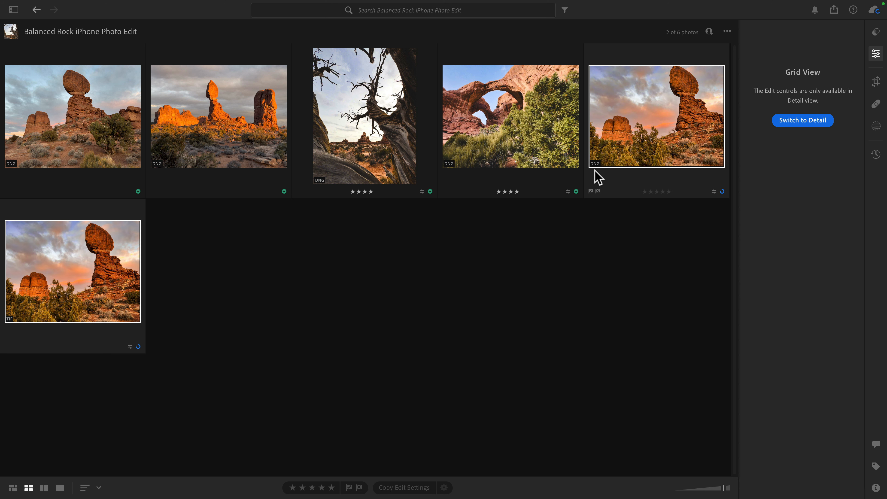
left_click(195, 281)
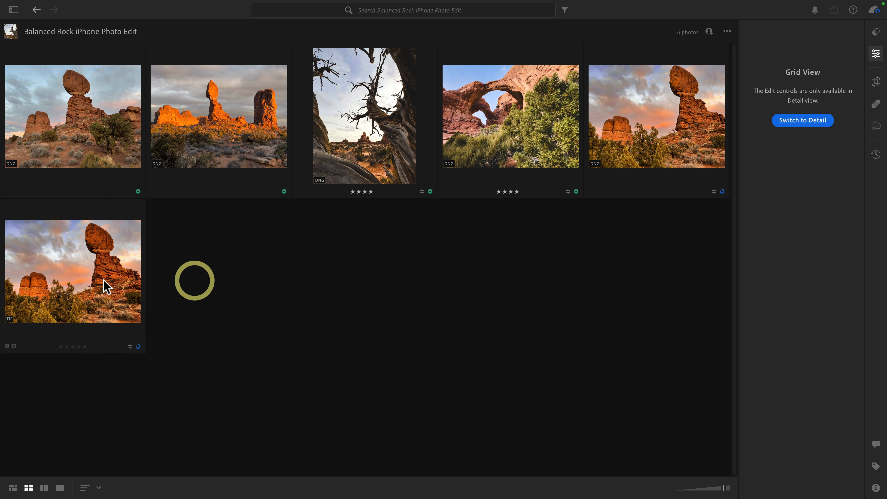
left_click(104, 278)
left_click(269, 332)
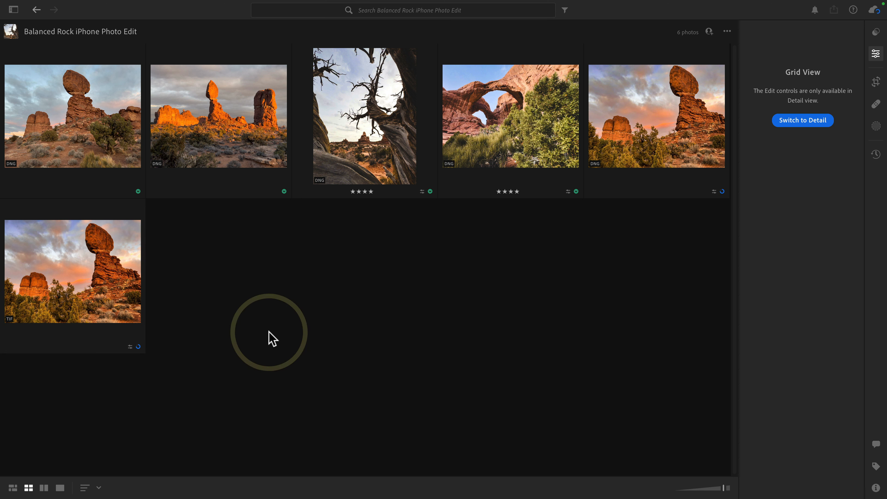
Step: Compare the file information of the original DNG and the edited TIFF, and view the TIFF enlarged
key("i")
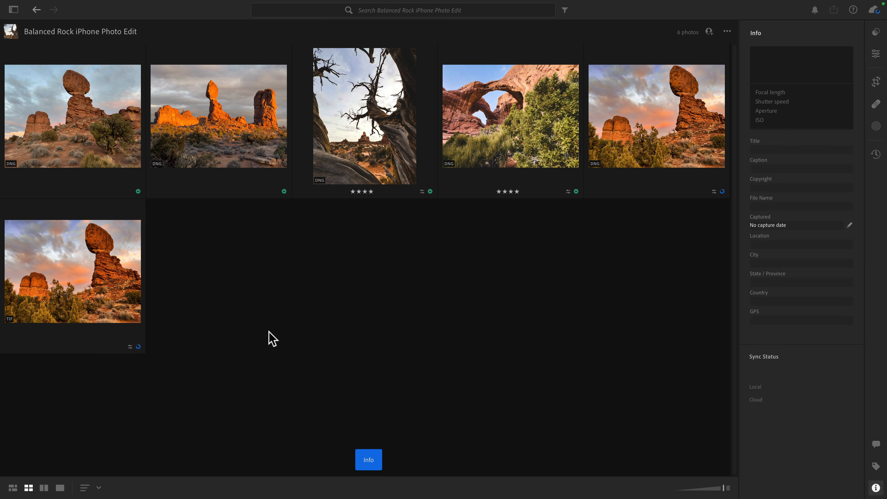
left_click(628, 136)
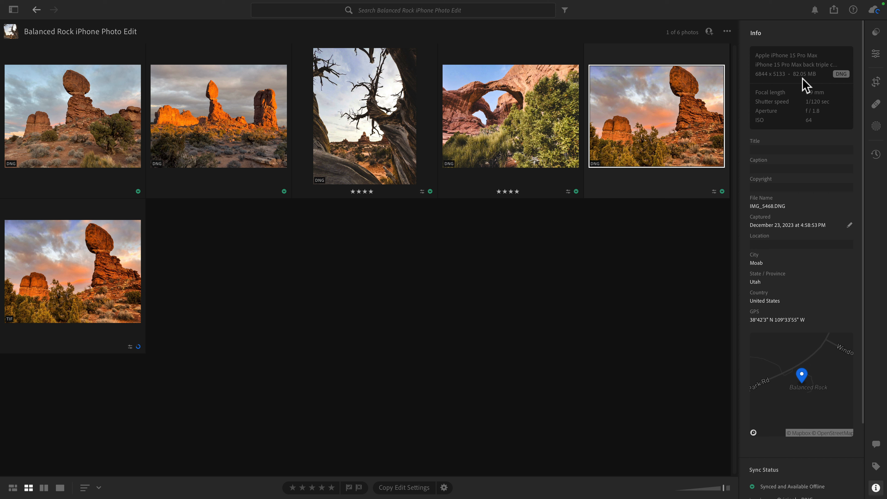
left_click(87, 258)
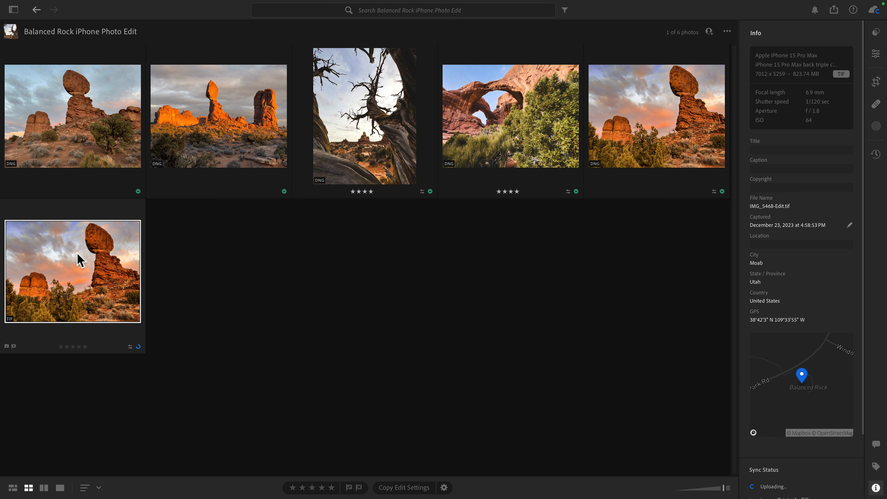
double_click(62, 260)
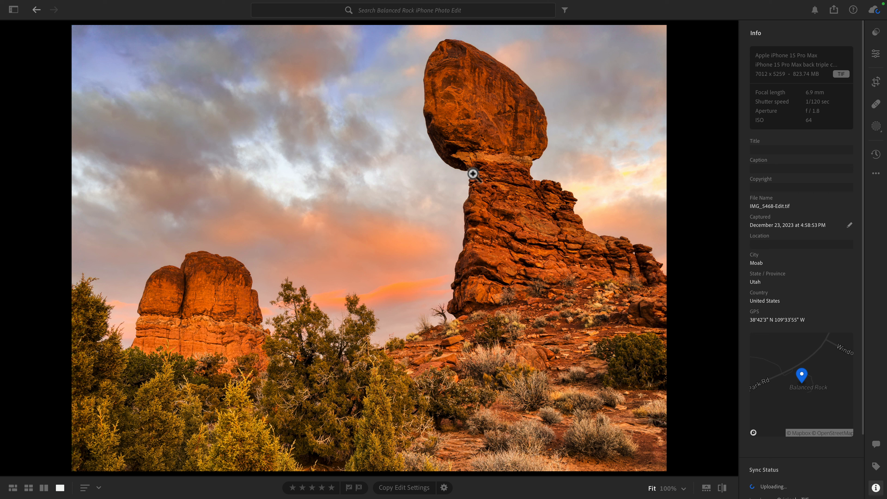
key("g")
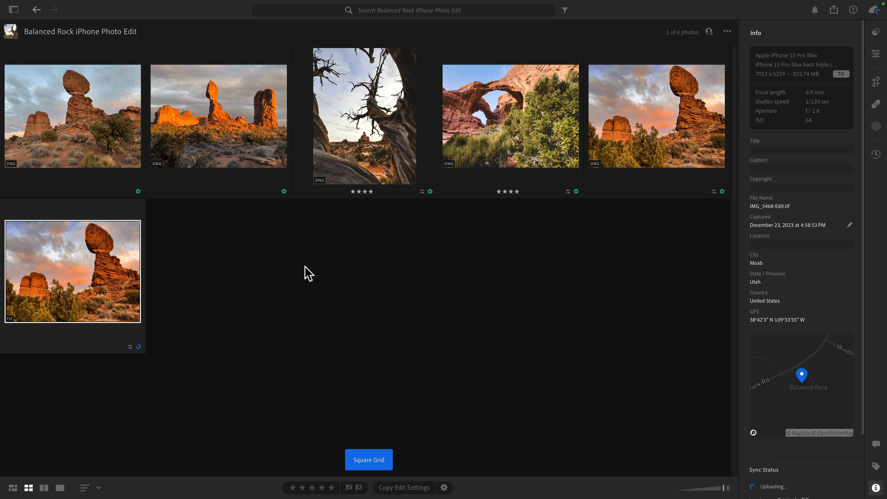
Step: Open the edited TIFF in Detail view and look through its Edit settings from Light down to Effects
mouse_move(88, 277)
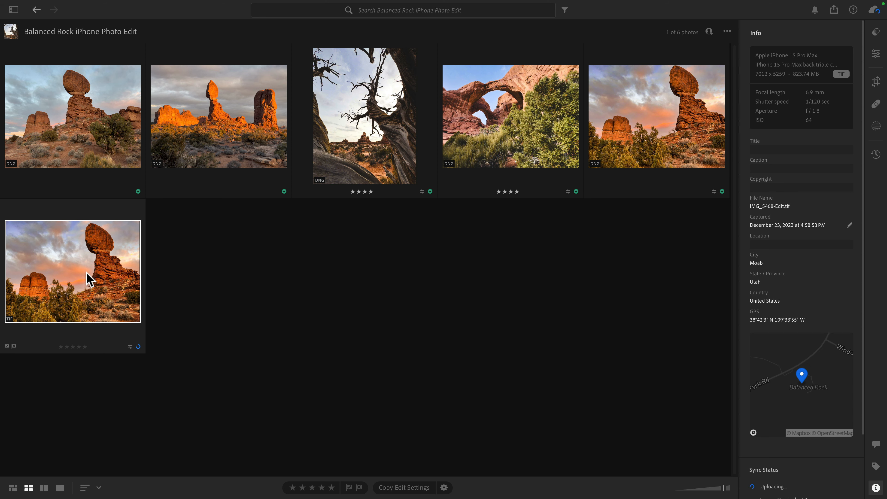
double_click(88, 278)
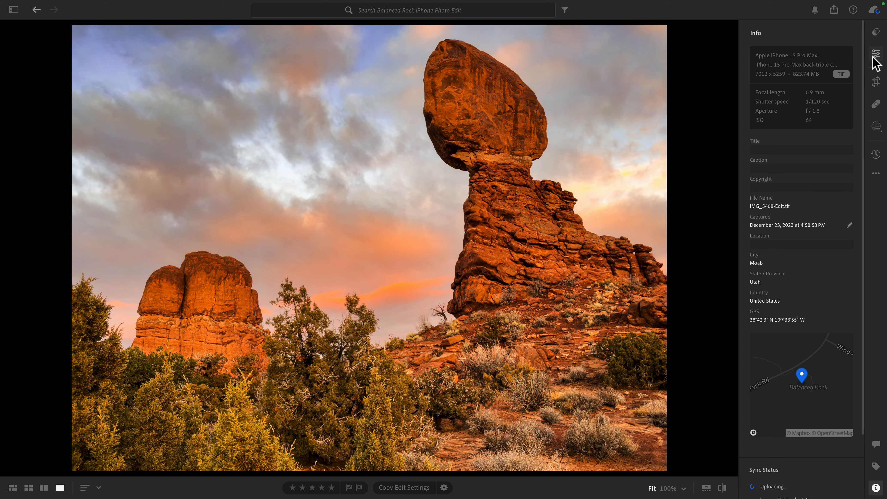
left_click(875, 55)
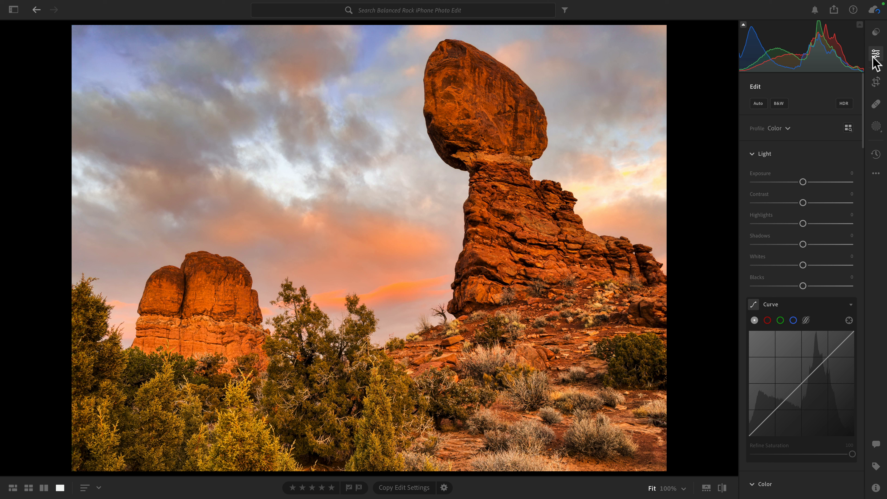
scroll(837, 152, "down", 8)
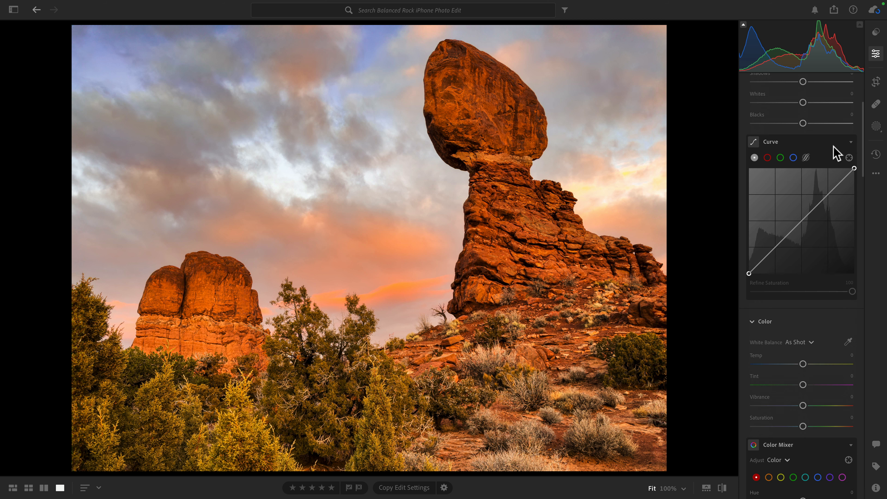
scroll(837, 153, "down", 15)
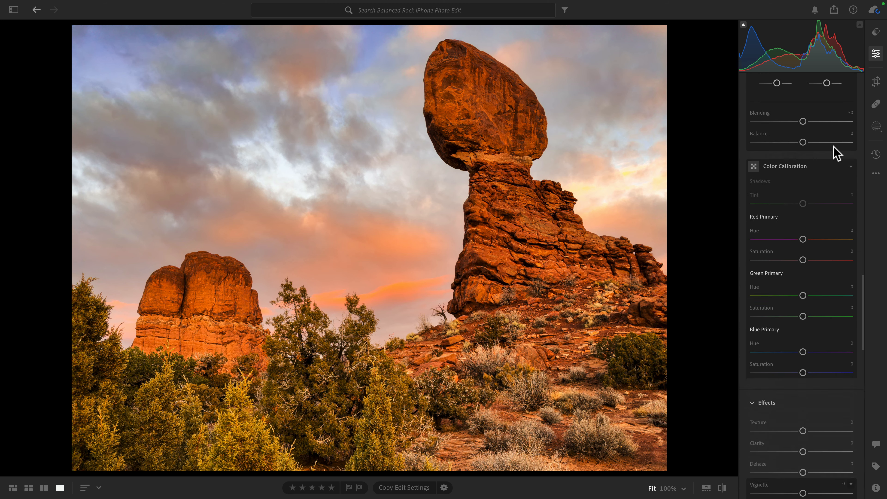
Step: Sharpen the TIFF with Sharpening 60, Radius 1.0 and Masking 73, judging the rock's detail at 100% magnification
scroll(837, 153, "down", 7)
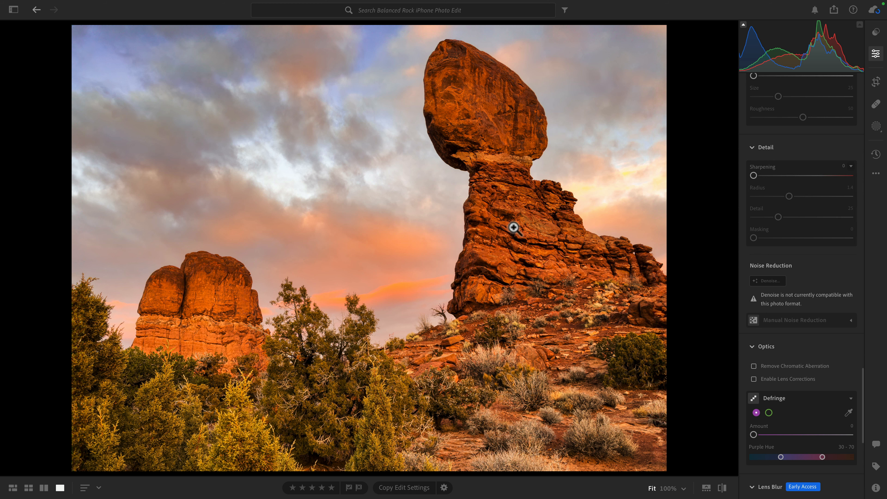
left_click(506, 223)
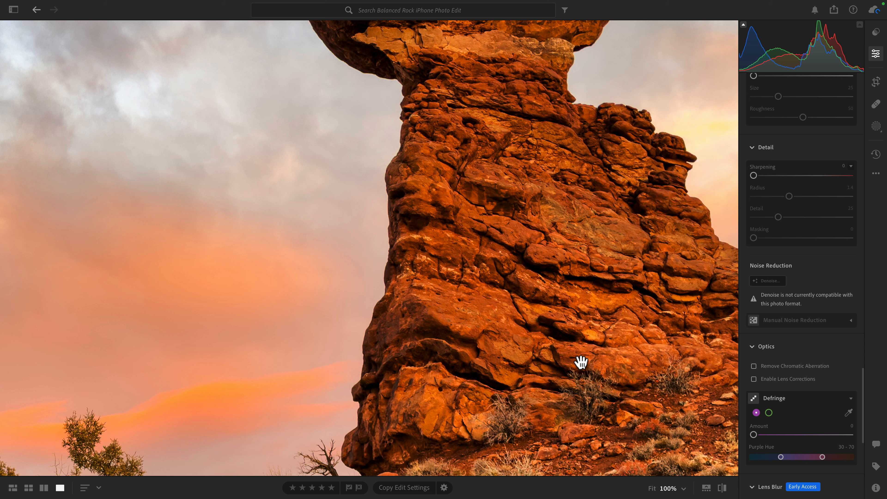
left_click_drag(590, 260, 451, 252)
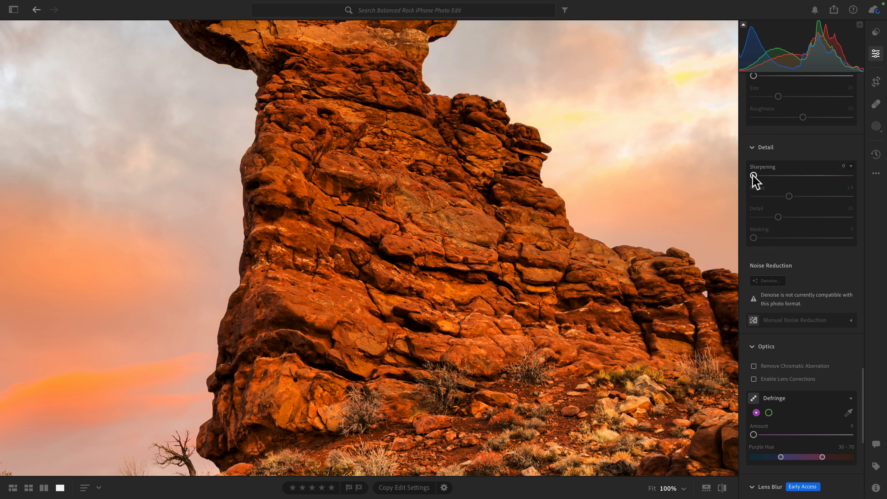
key("alt")
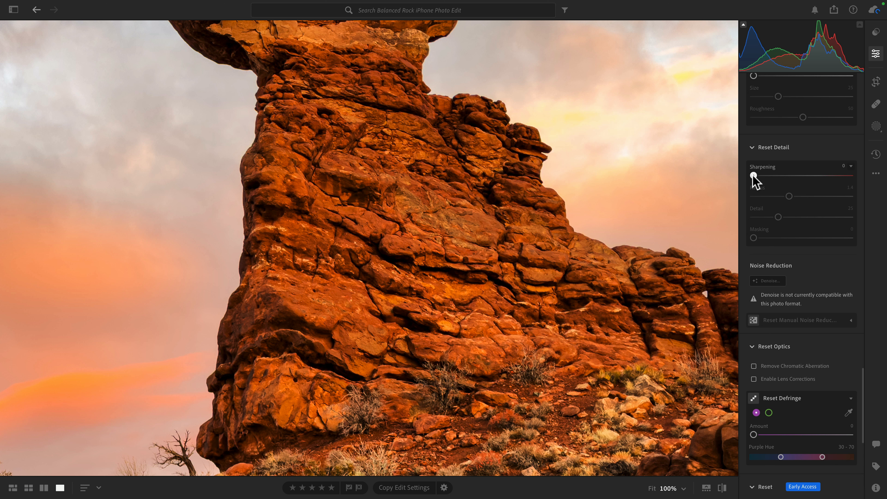
left_click_drag(754, 175, 768, 176)
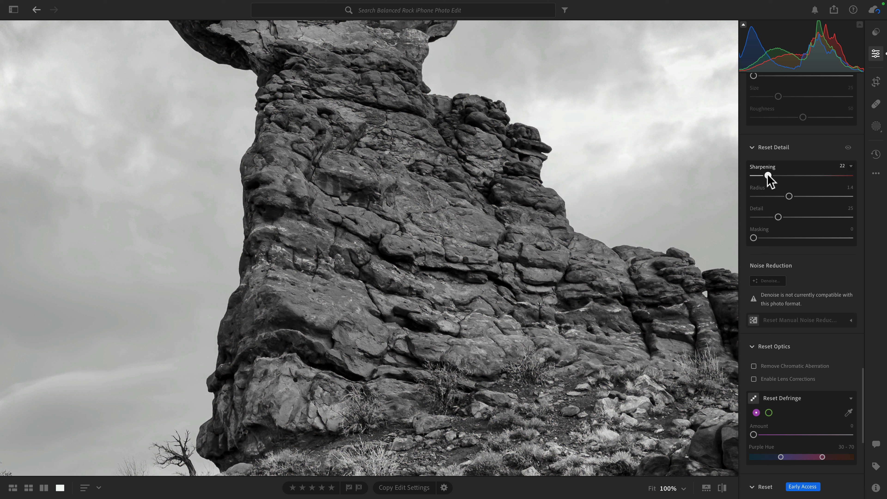
double_click(786, 176)
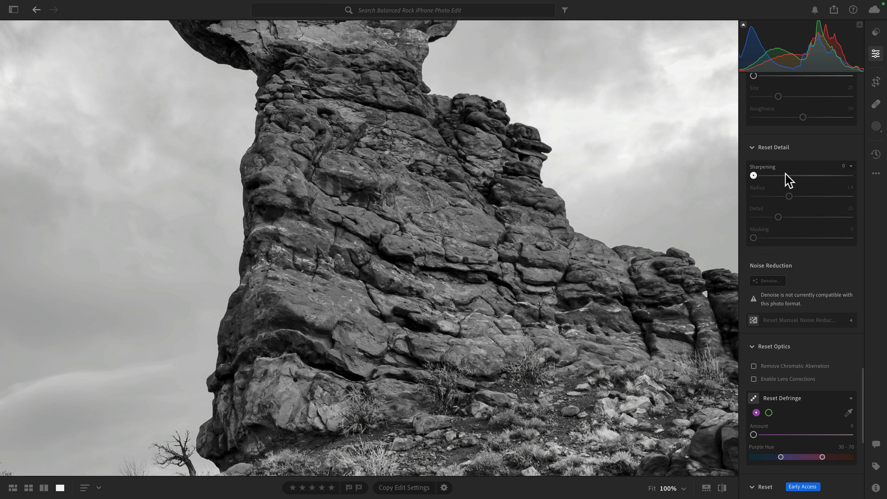
left_click(786, 175)
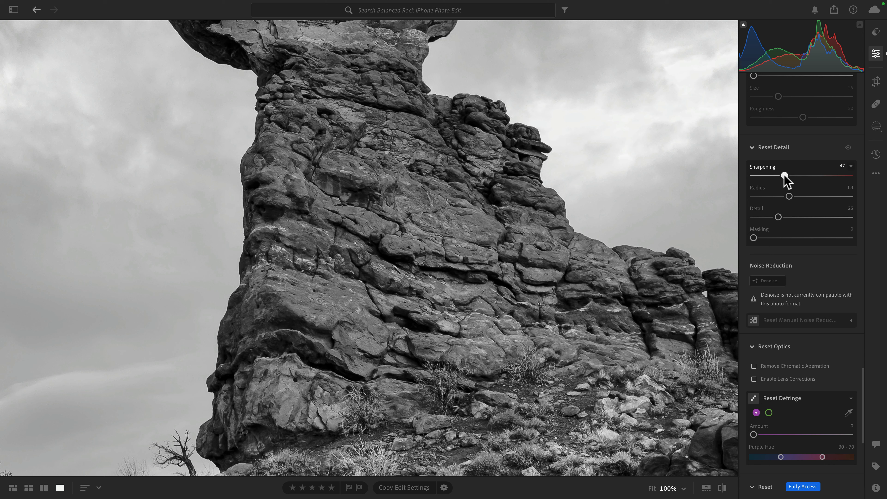
left_click_drag(786, 175, 793, 175)
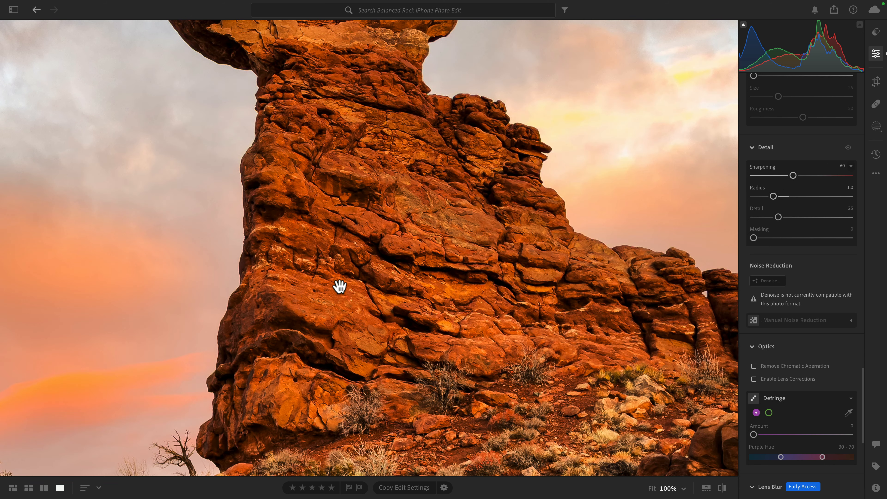
left_click(393, 254)
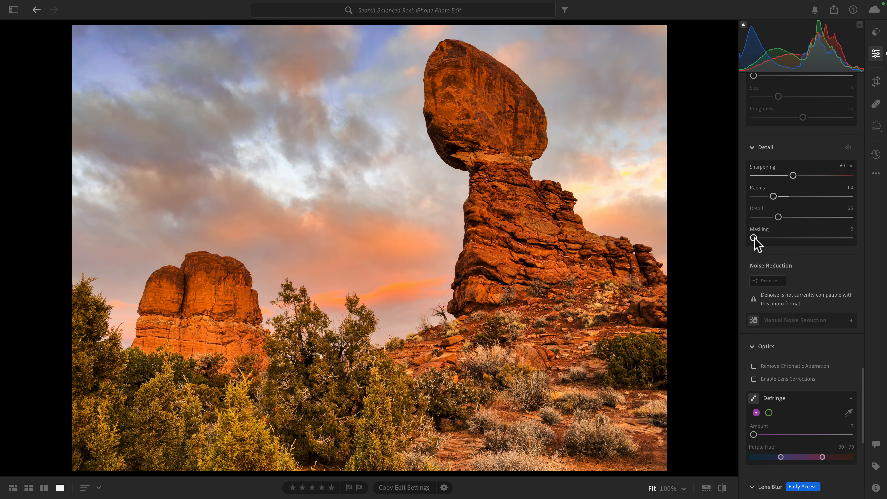
left_click_drag(753, 239, 826, 238)
Step: Apply Lens Blur with a Blur Amount of 11 and set its Focal Range to 45–94
scroll(828, 241, "down", 5)
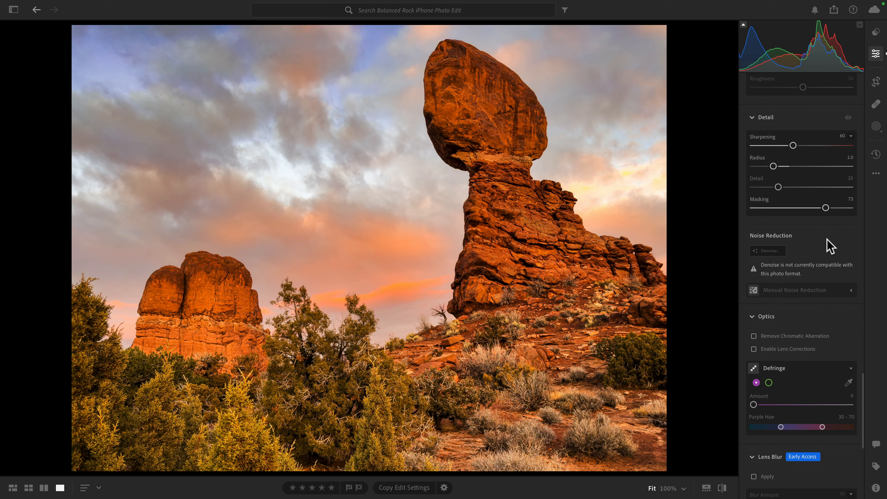
scroll(830, 247, "down", 4)
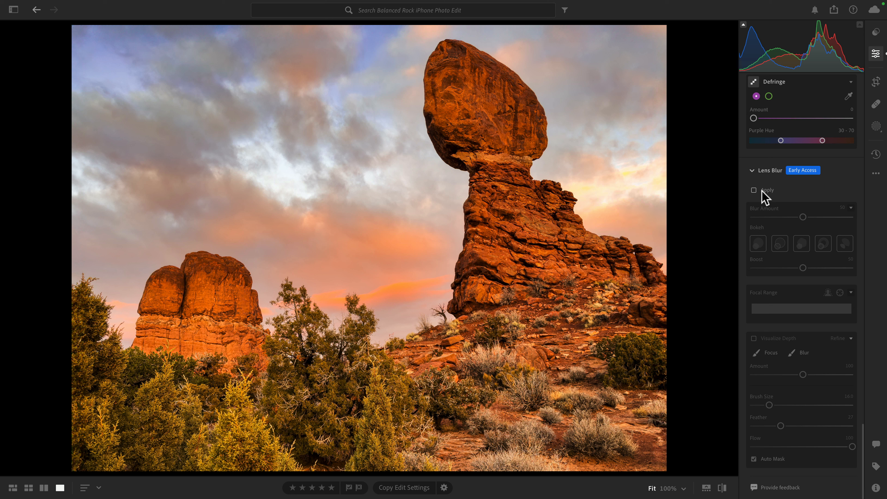
left_click(754, 190)
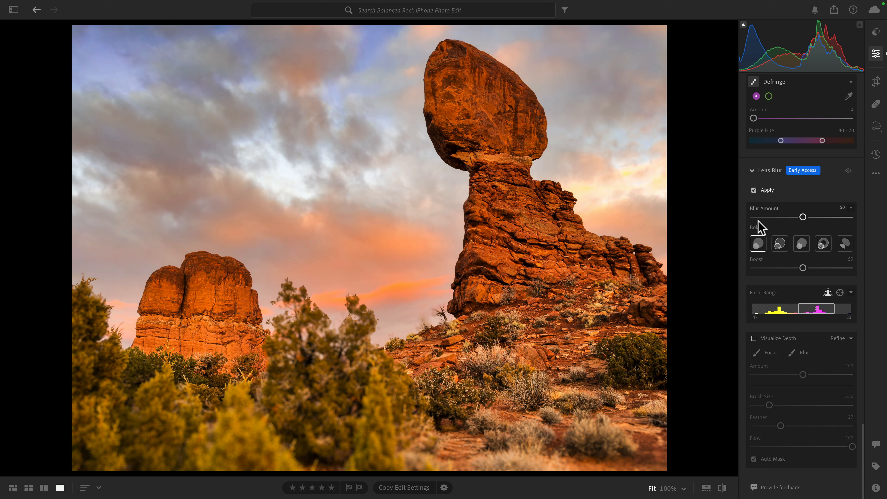
left_click(771, 217)
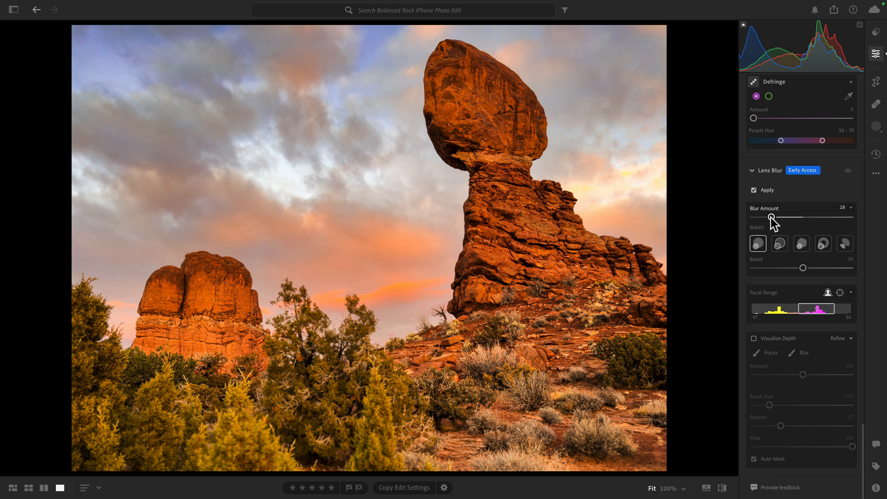
left_click(769, 217)
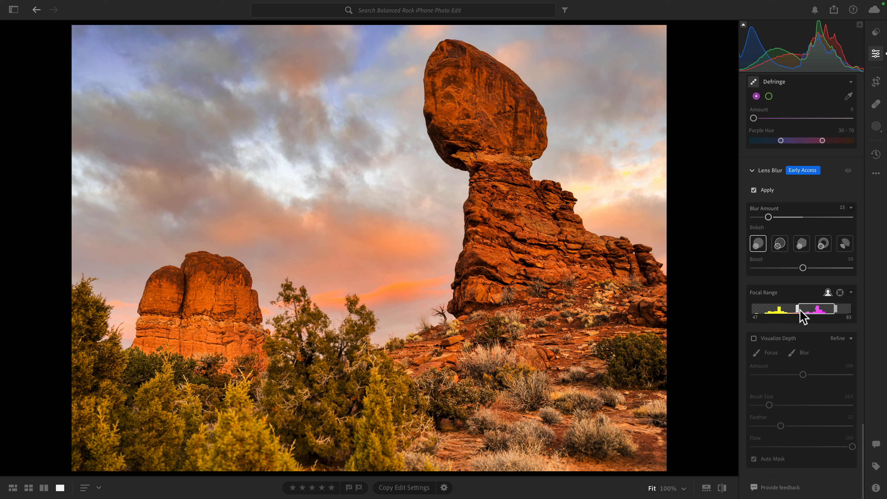
left_click_drag(836, 309, 847, 310)
left_click_drag(795, 308, 795, 308)
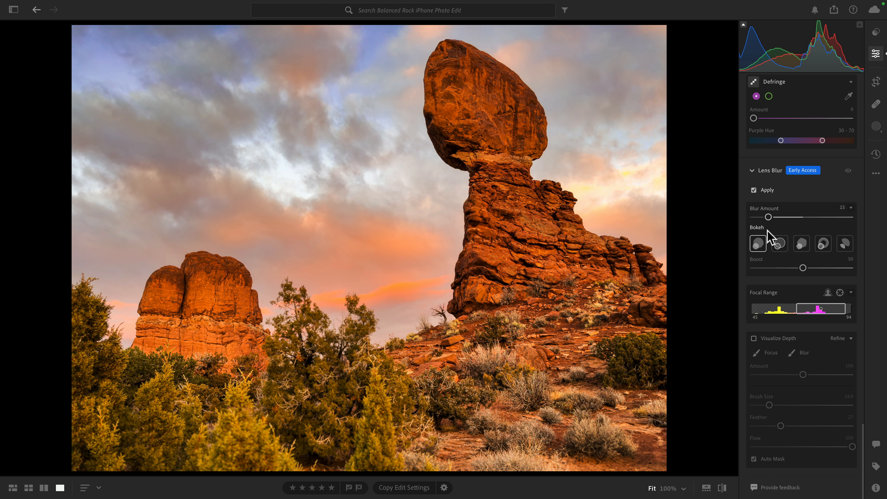
left_click(764, 217)
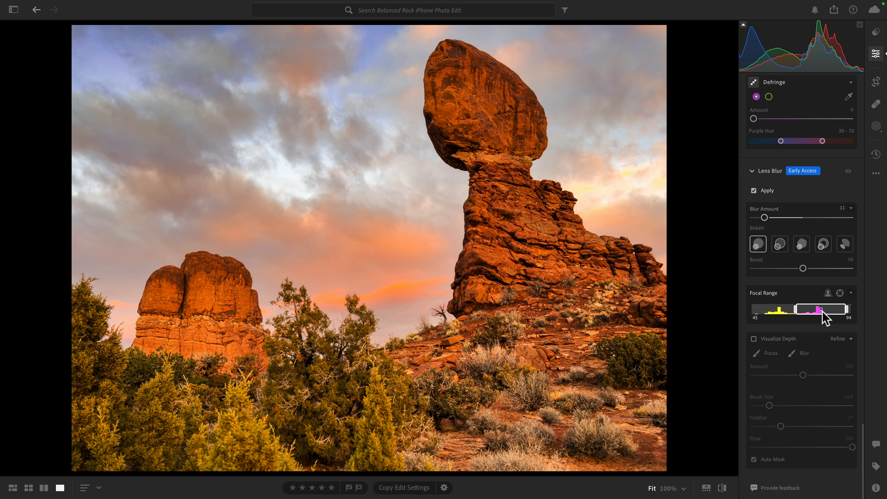
Step: Add a vignette of -29 with Midpoint 16, Feather 100 and Highlights 100, and compare the photo with its unedited state
scroll(825, 314, "up", 6)
scroll(825, 317, "up", 8)
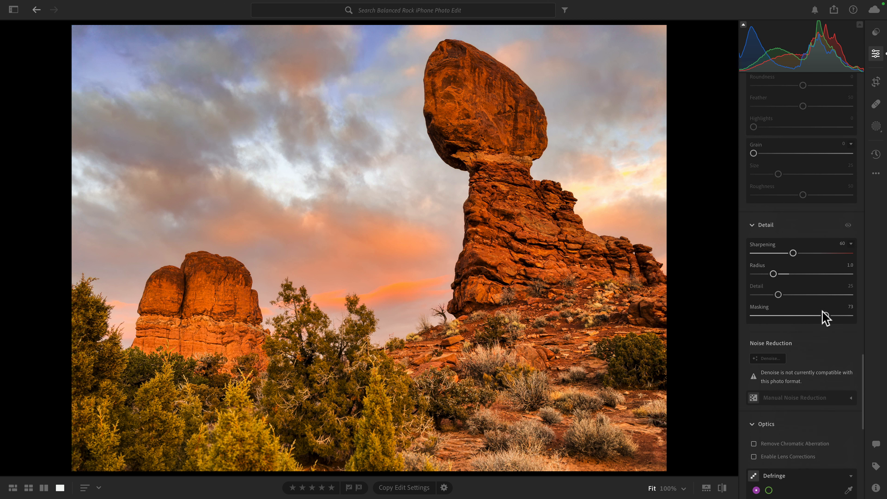
scroll(824, 315, "up", 3)
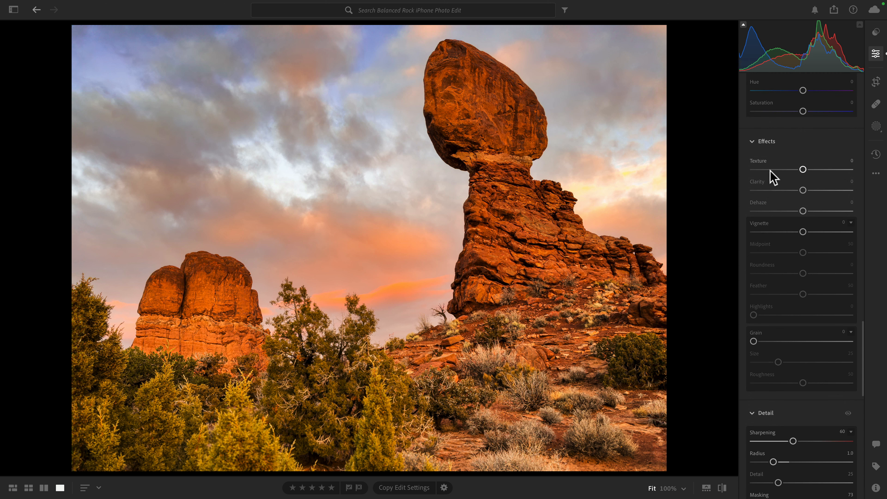
left_click_drag(802, 232, 770, 253)
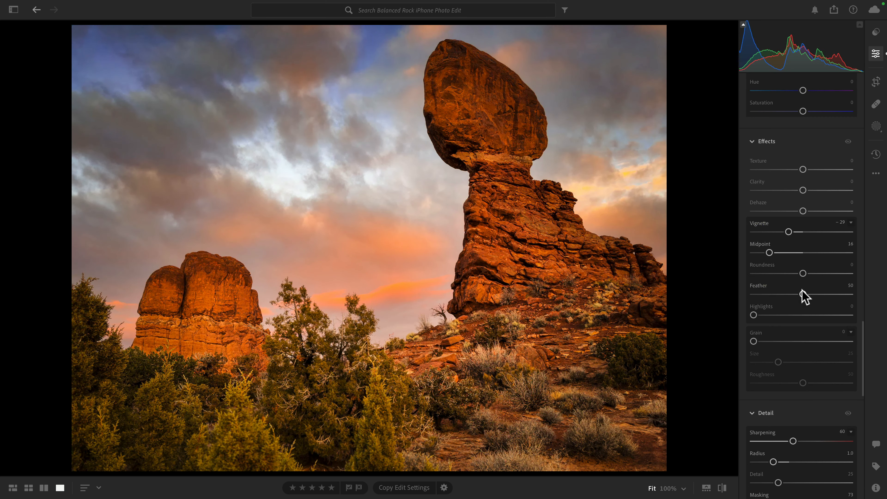
left_click_drag(804, 294, 863, 294)
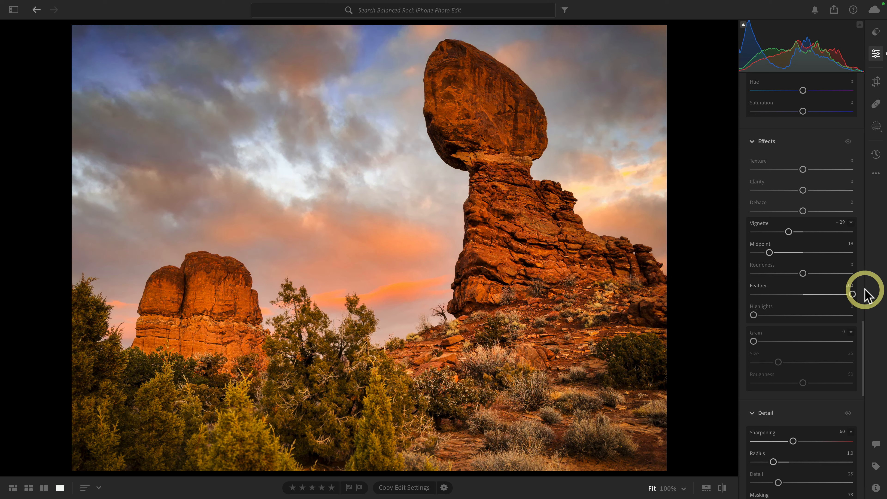
left_click_drag(755, 316, 865, 319)
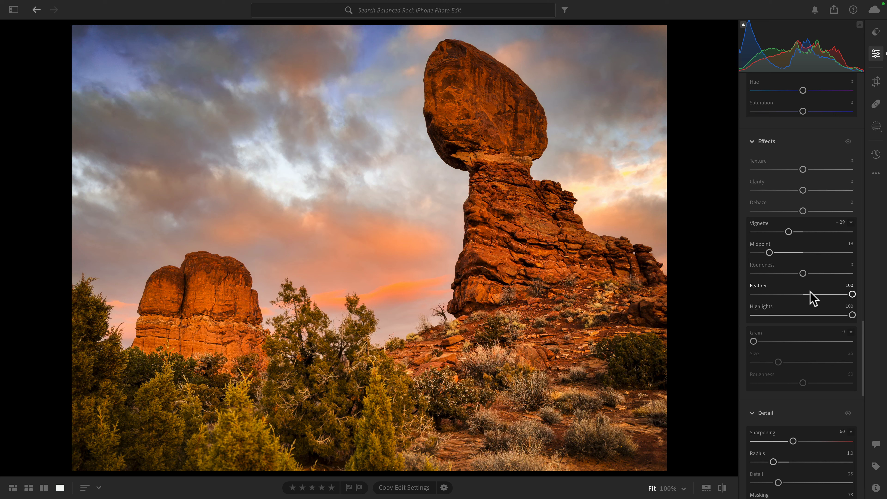
left_click_drag(852, 314, 728, 323)
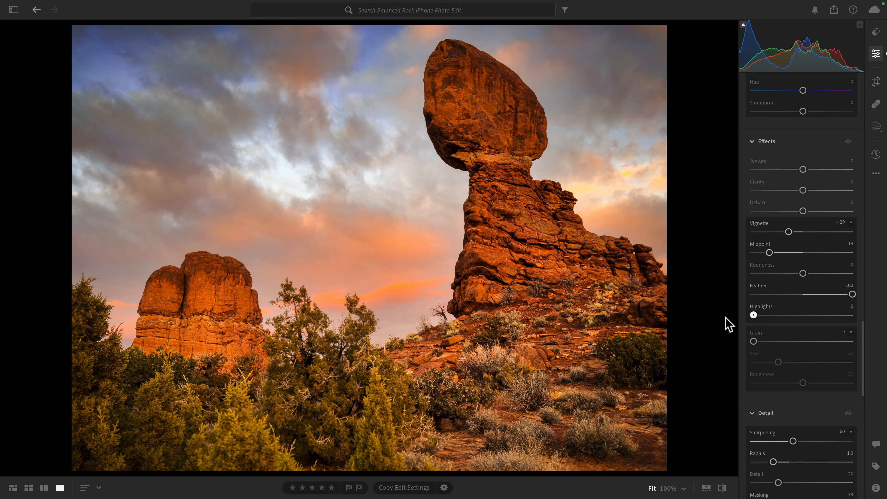
left_click_drag(788, 316, 852, 316)
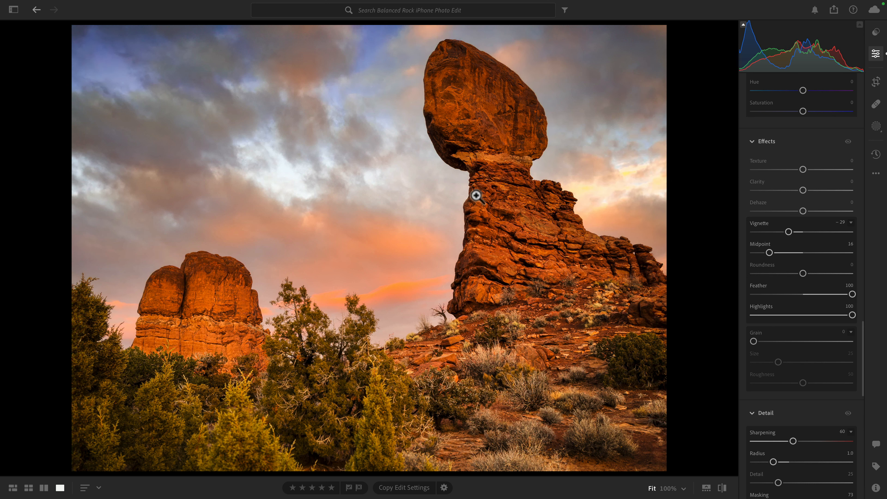
key("backslash")
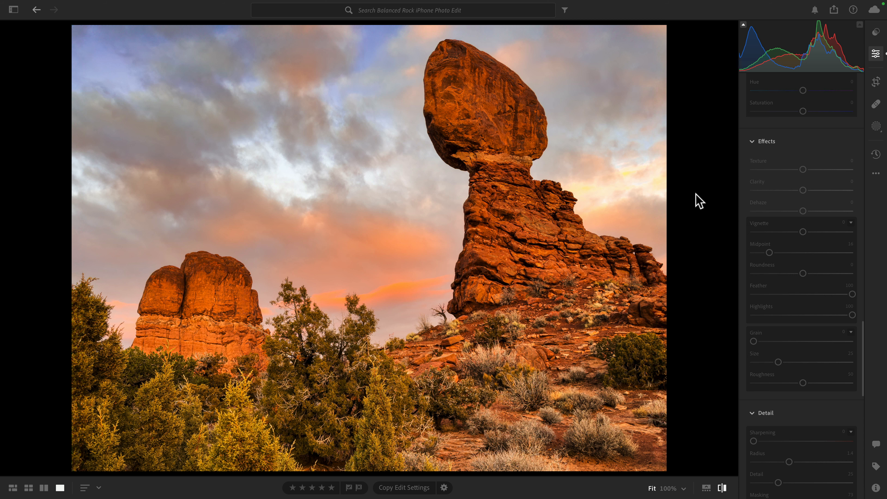
key("backslash")
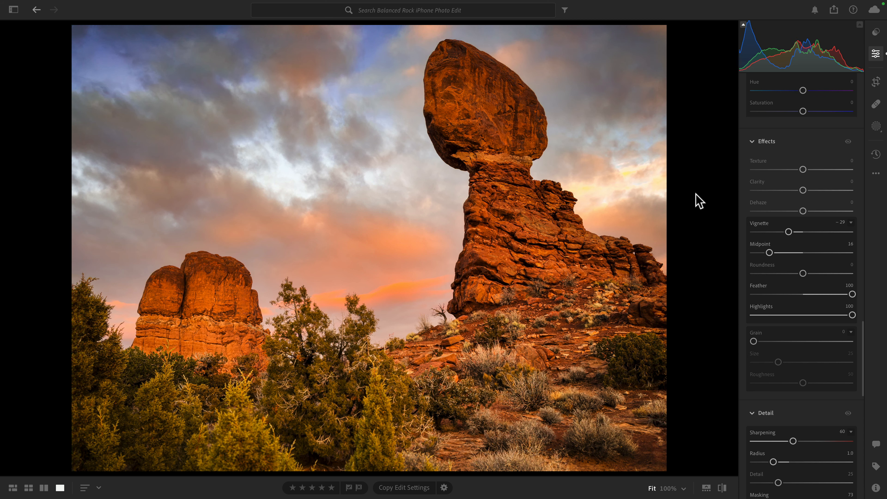